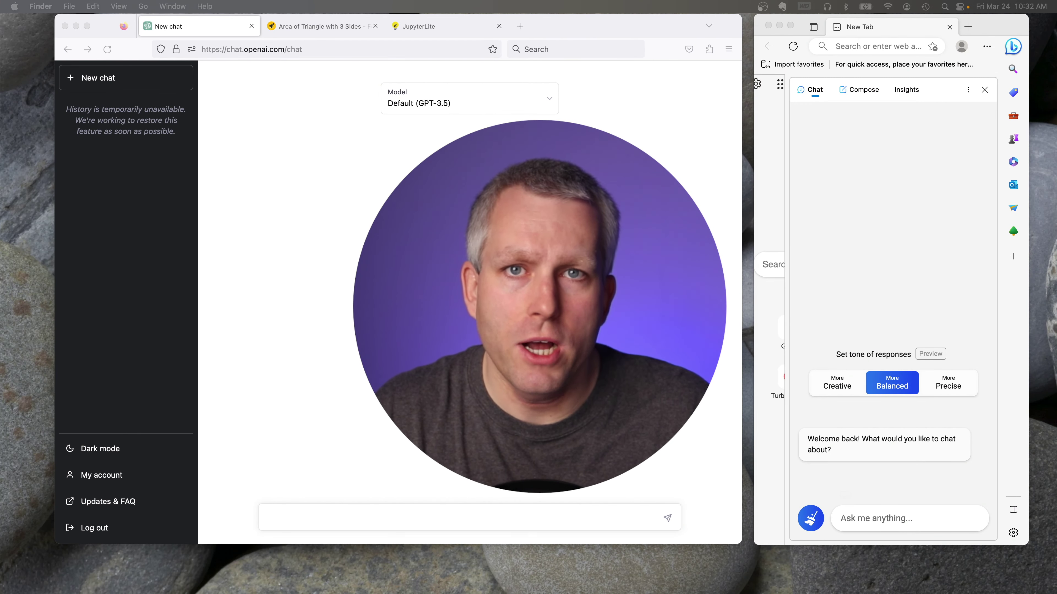
Set the ChatGPT chat's model to GPT-4 and review the ChatGPT Plus subscription details
click(429, 99)
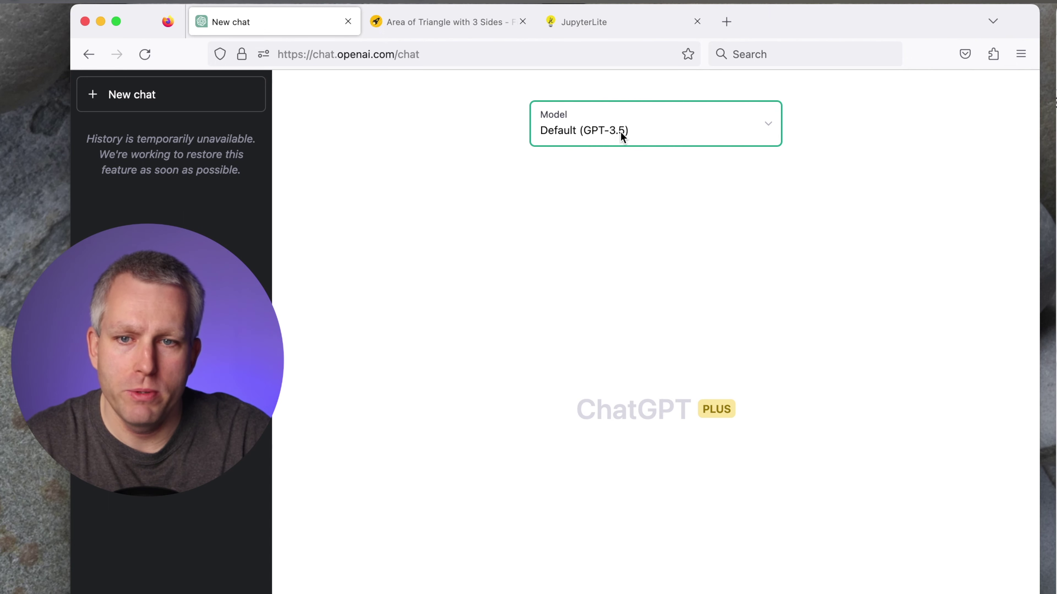
click(619, 132)
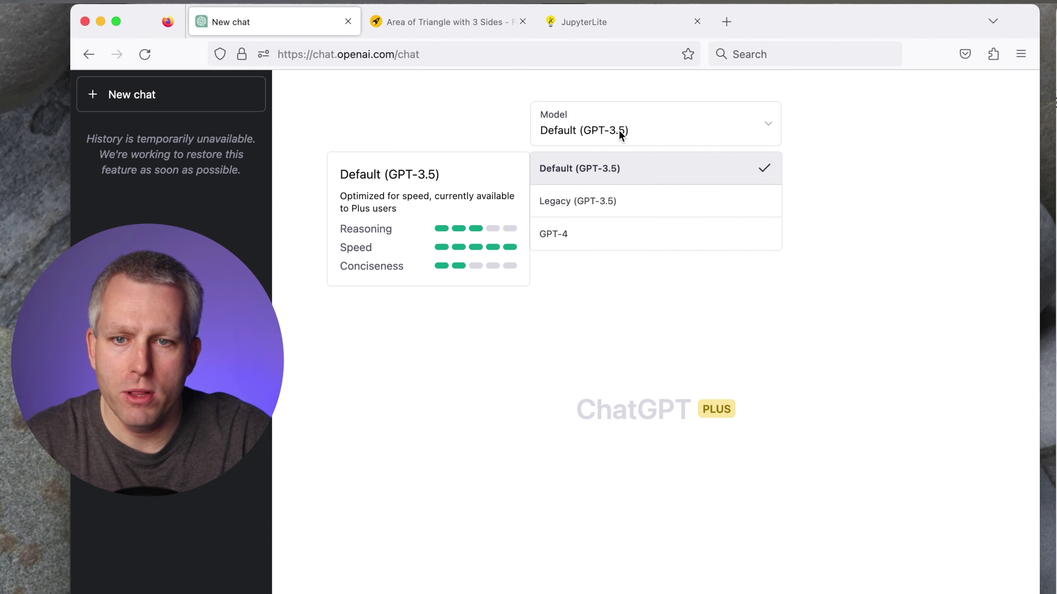
click(566, 235)
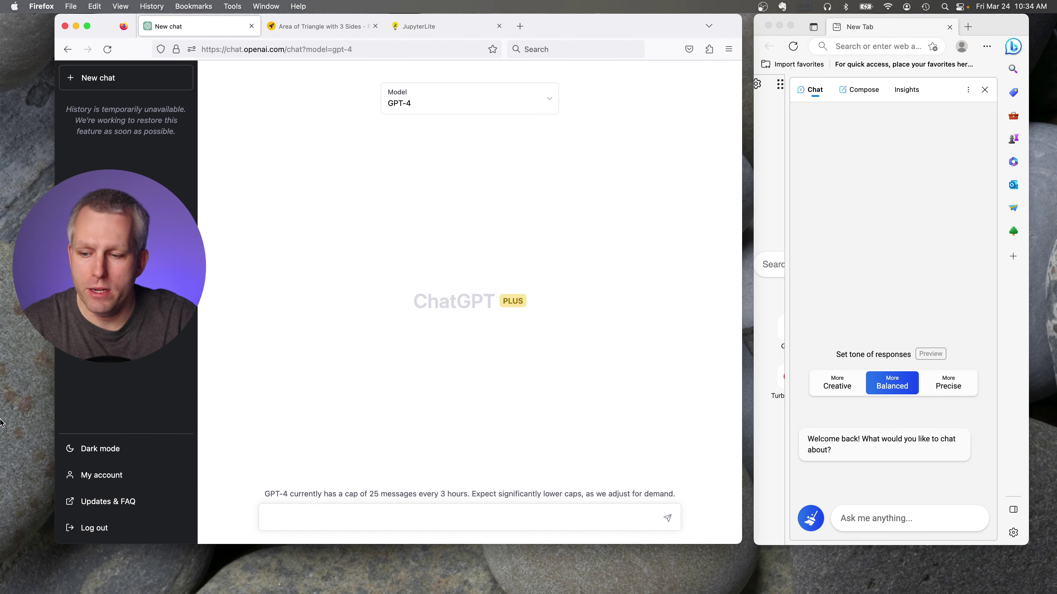
click(113, 476)
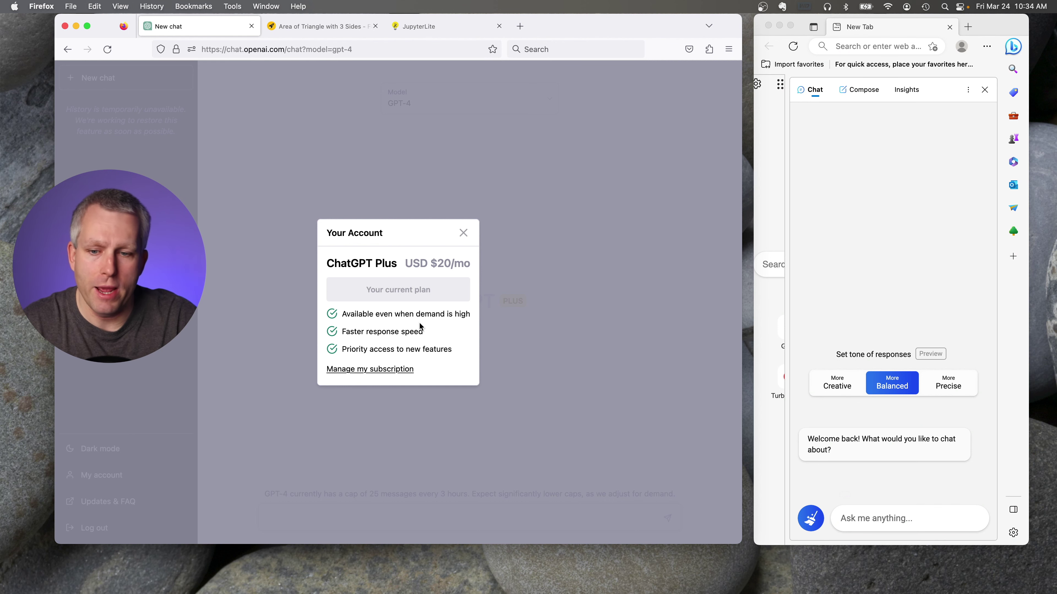
key(Escape)
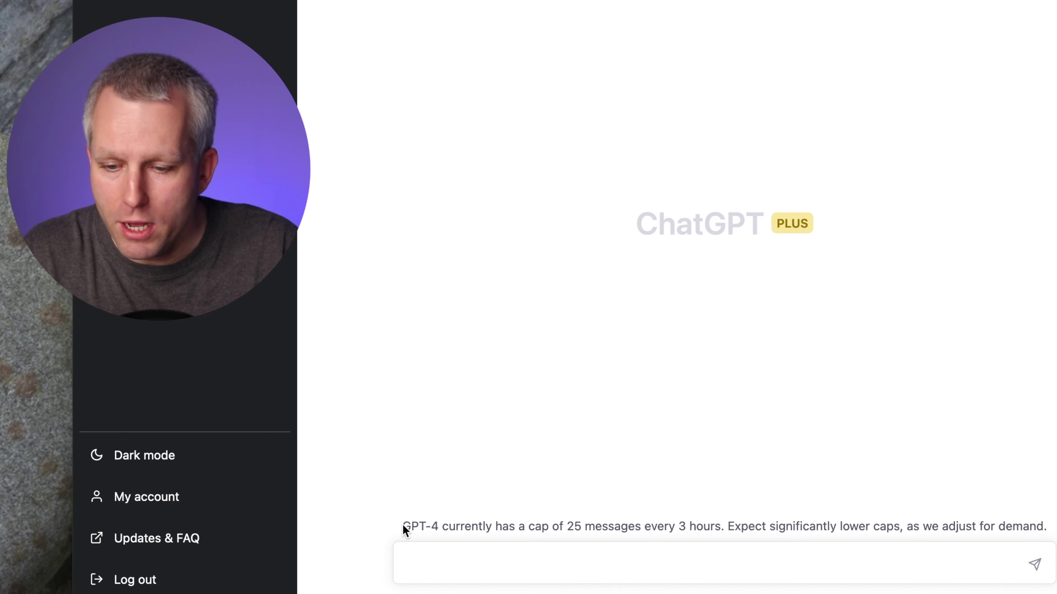
Highlight the GPT-4 cap notice, then send the 2022 NBA championship question to GPT-4 and Bing Chat
drag(411, 524, 690, 527)
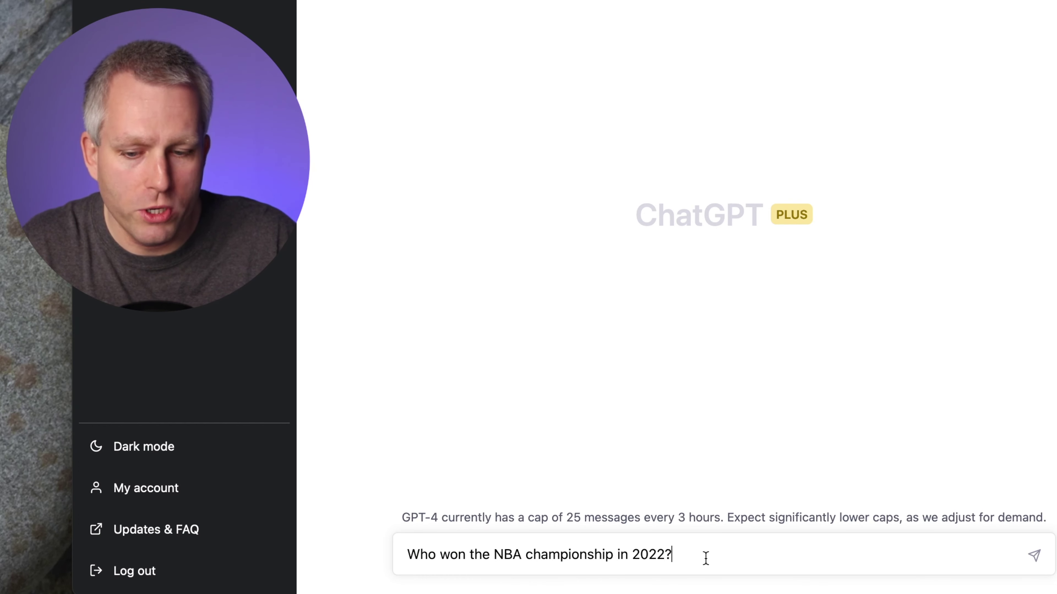
key(Return)
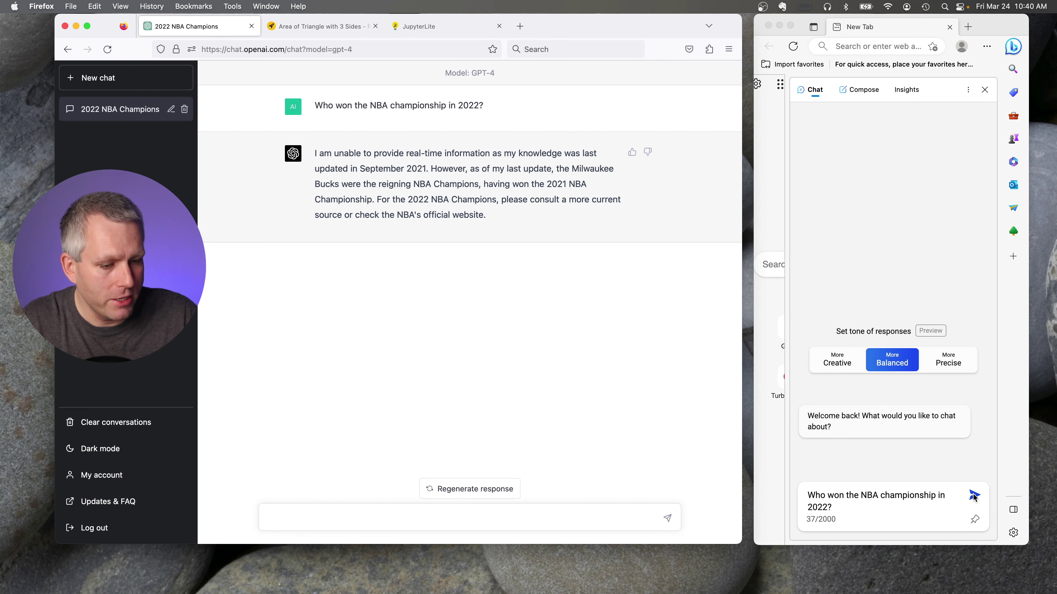
click(974, 496)
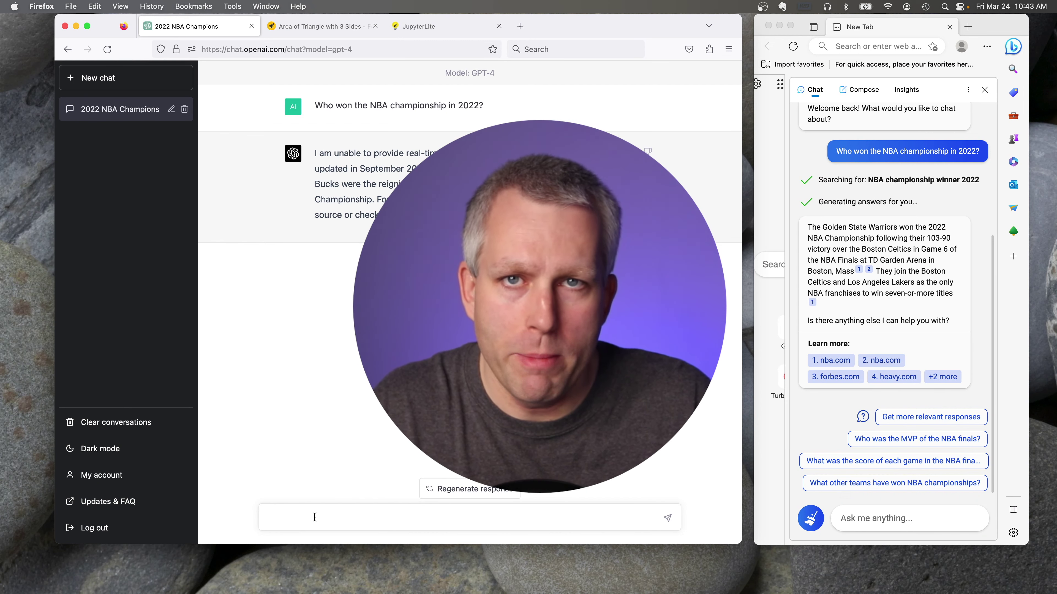
click(878, 517)
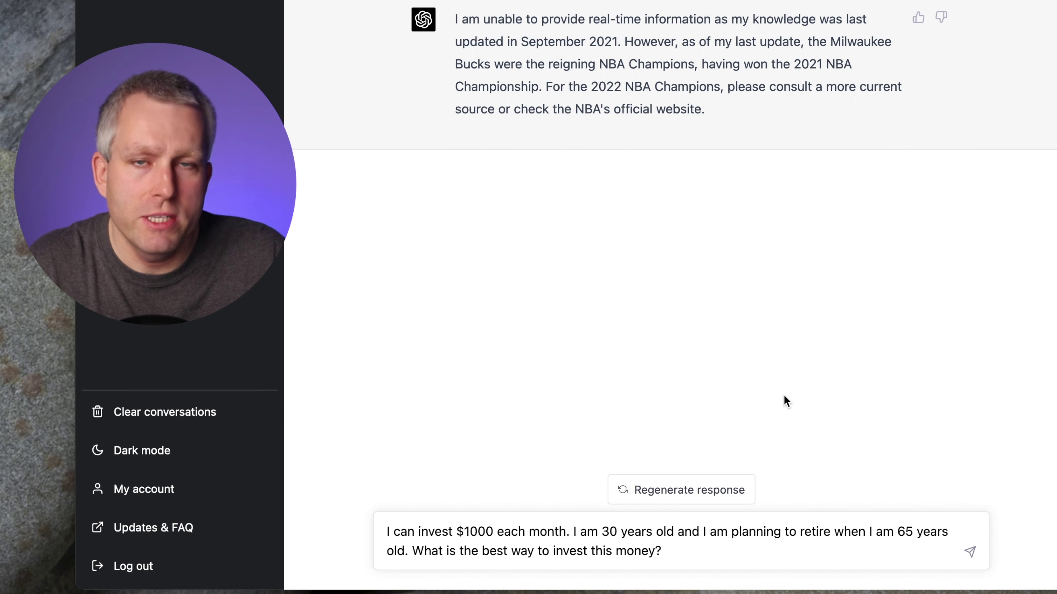
Submit the question about investing $1000 monthly from age 30 until retiring at 65 to GPT-4
click(970, 555)
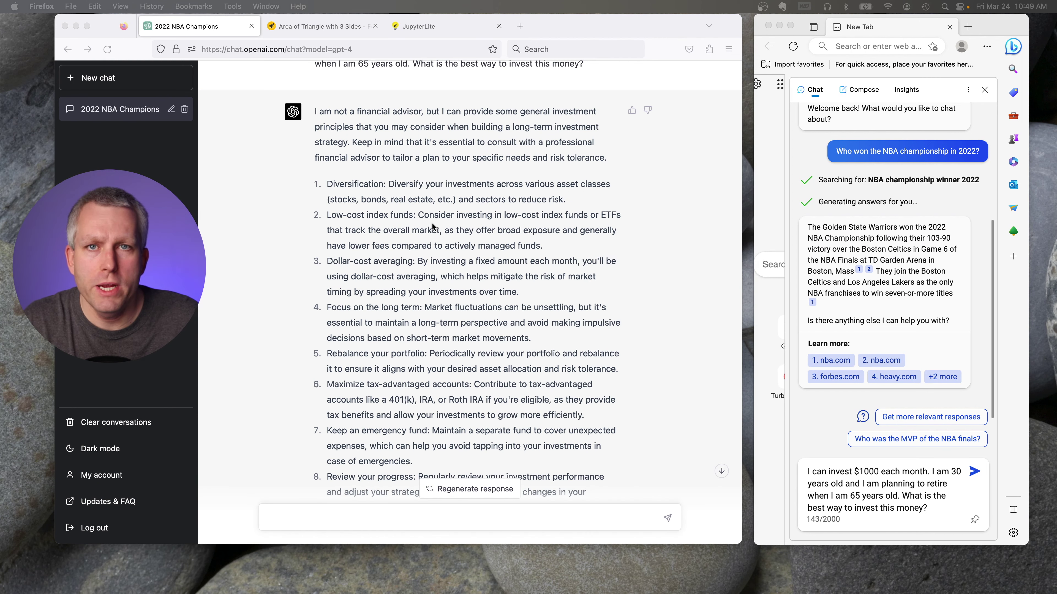
scroll(458, 208, down, 4)
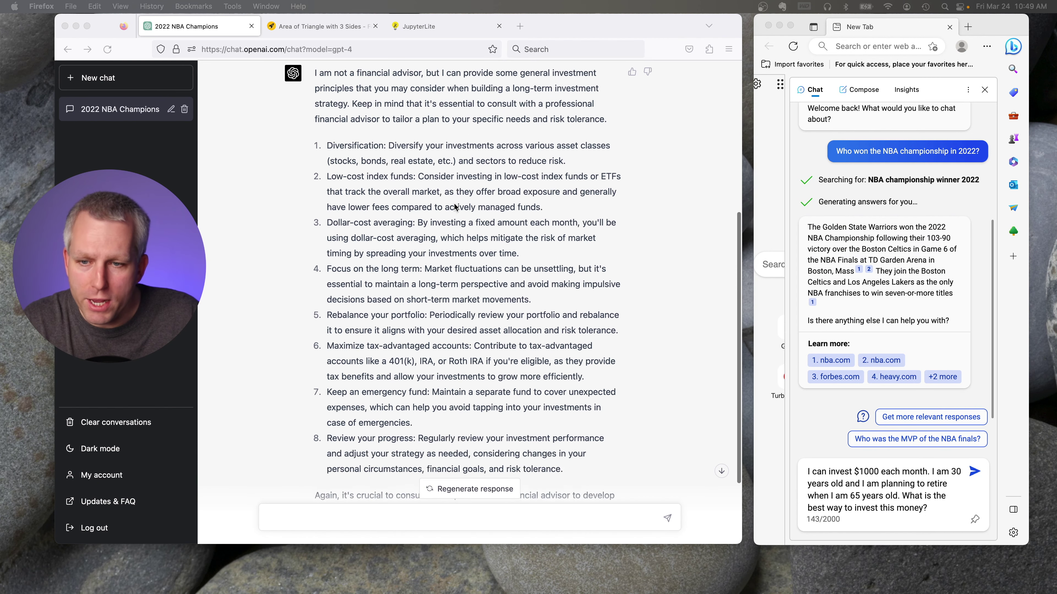
scroll(535, 133, up, 3)
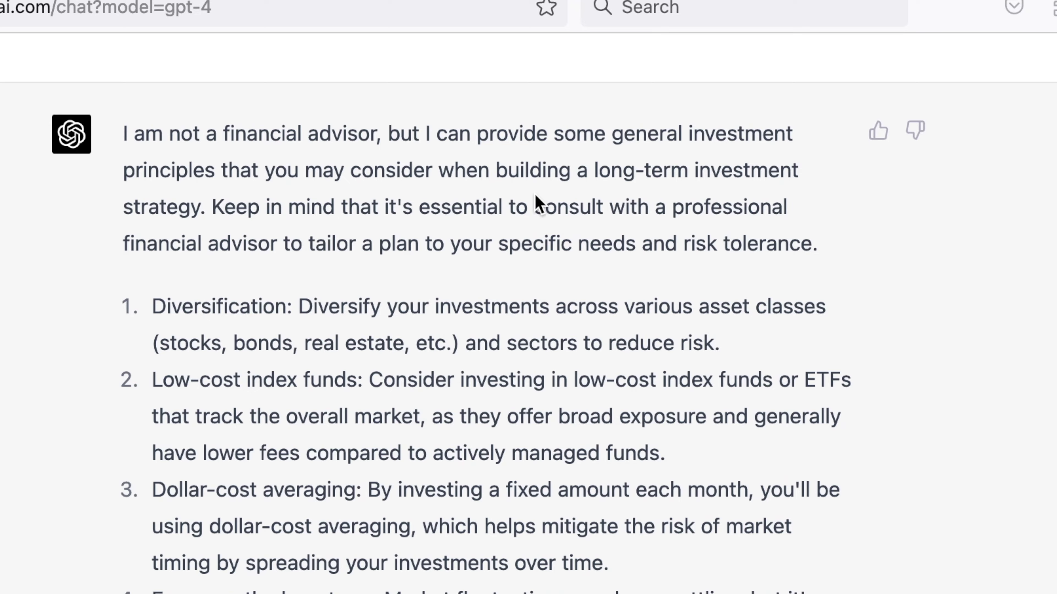
scroll(536, 204, down, 3)
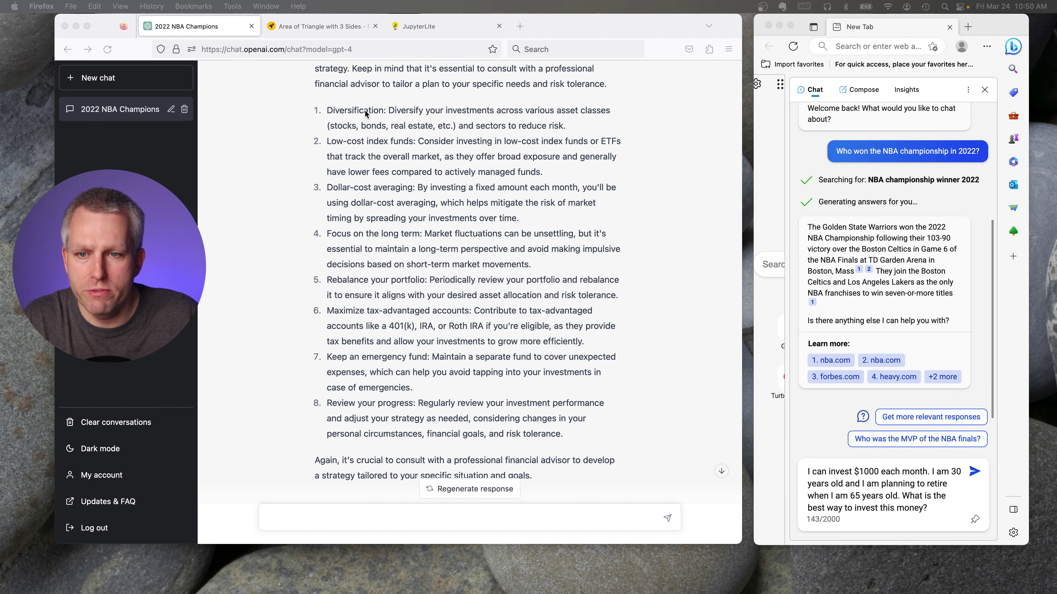
scroll(366, 111, down, 1)
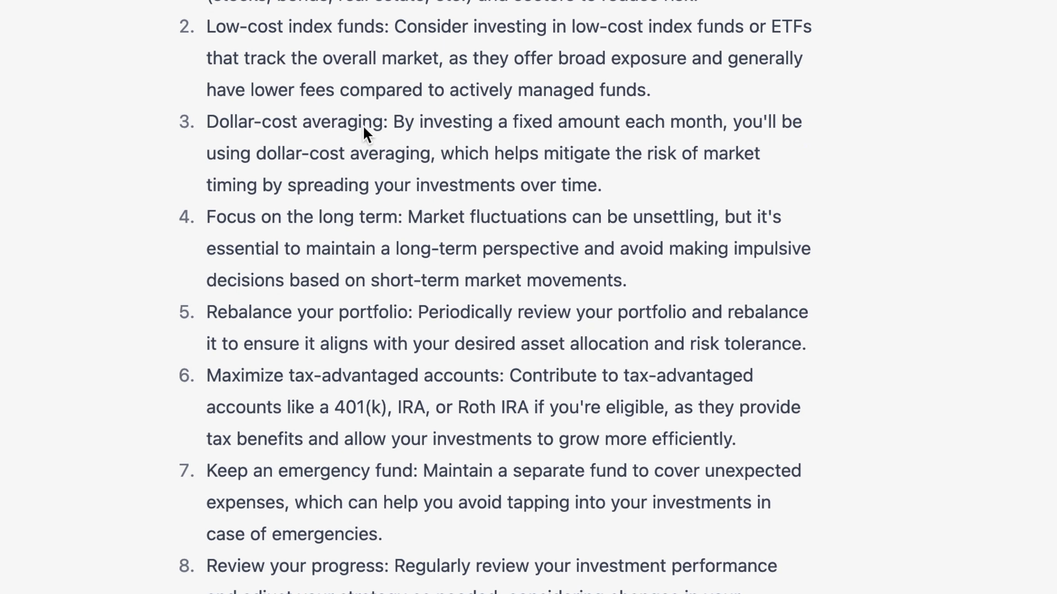
scroll(365, 134, up, 1)
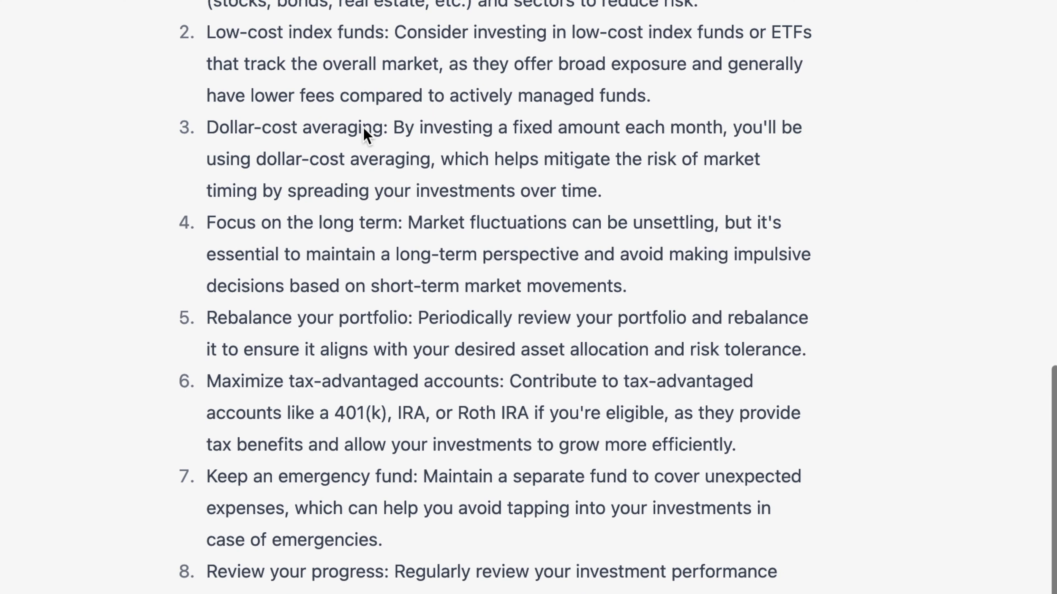
scroll(362, 126, down, 2)
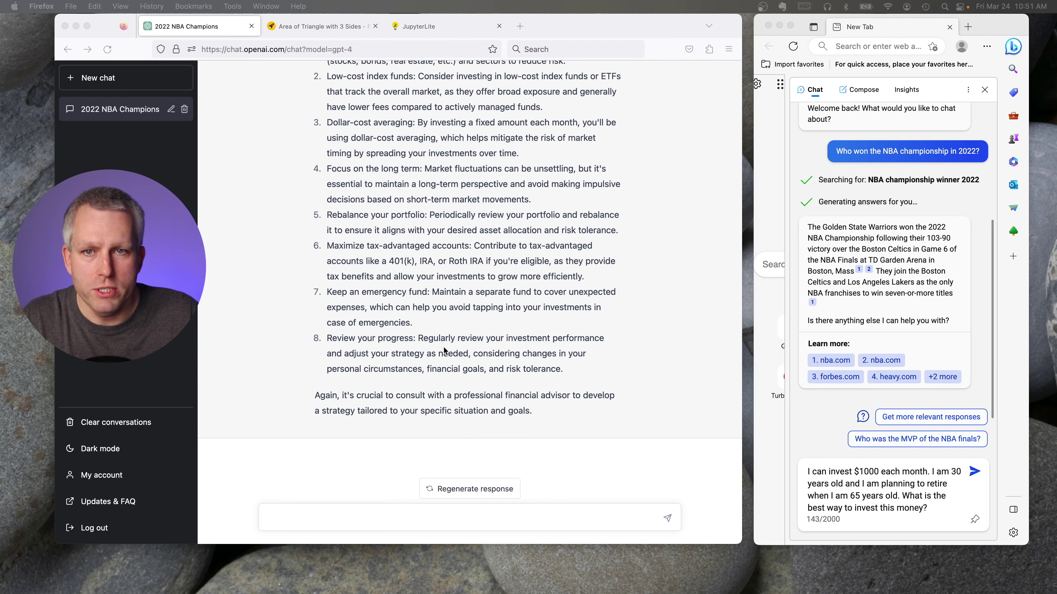
scroll(469, 314, up, 3)
scroll(469, 314, down, 2)
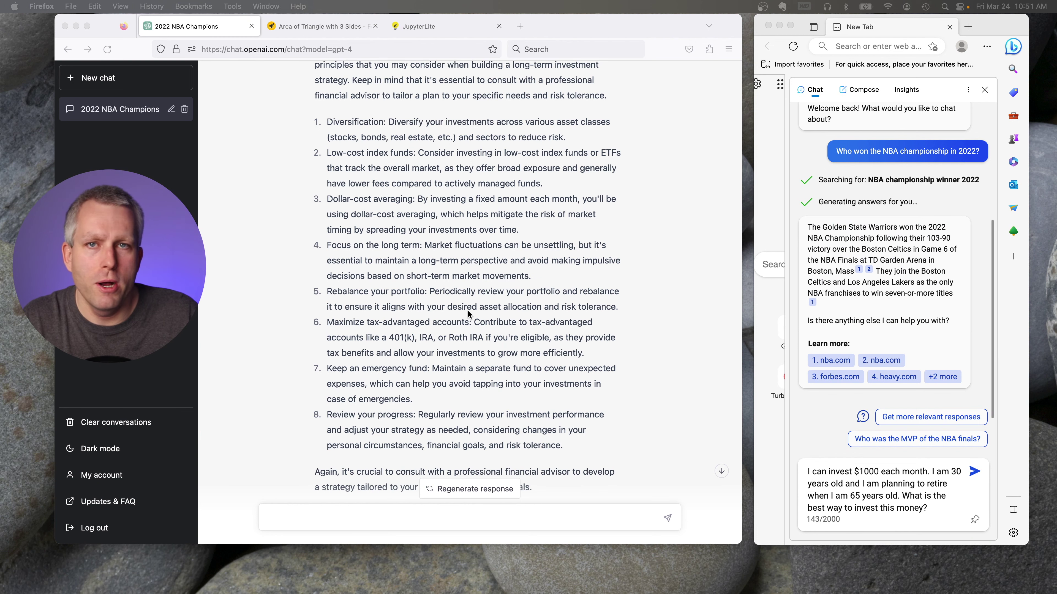
scroll(468, 314, up, 2)
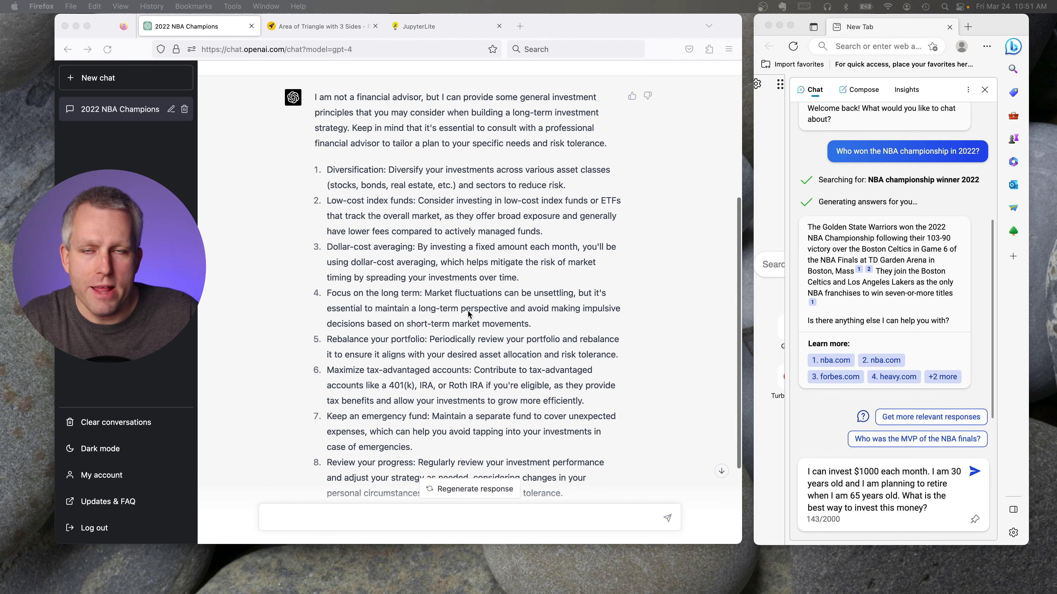
scroll(451, 281, down, 2)
scroll(451, 280, down, 3)
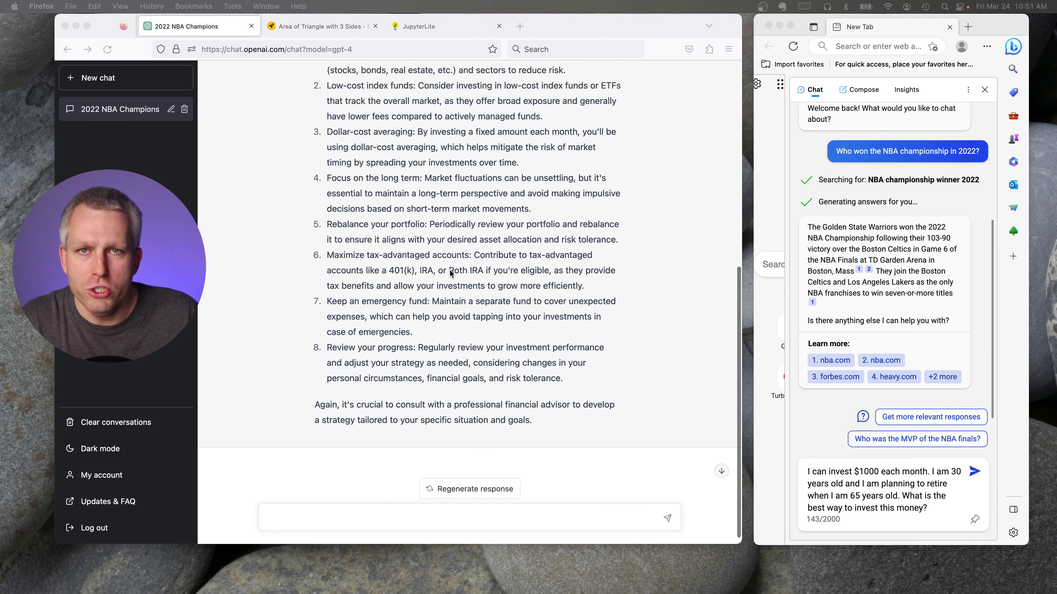
scroll(450, 275, up, 1)
scroll(451, 275, up, 4)
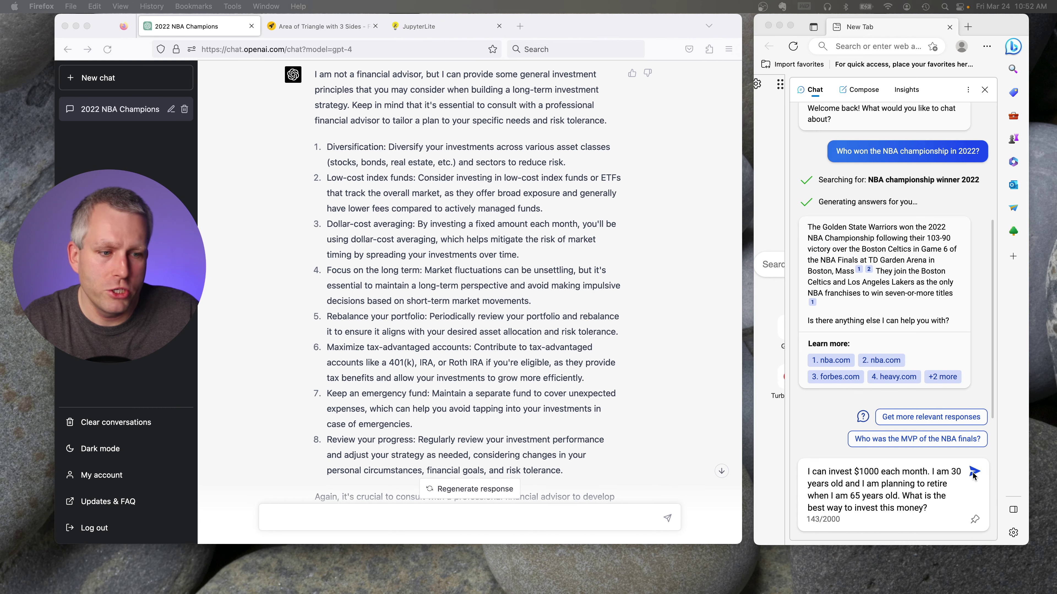
click(973, 472)
Scroll Bing Chat's retirement-investing answer down to its Learn more source links
scroll(909, 297, up, 2)
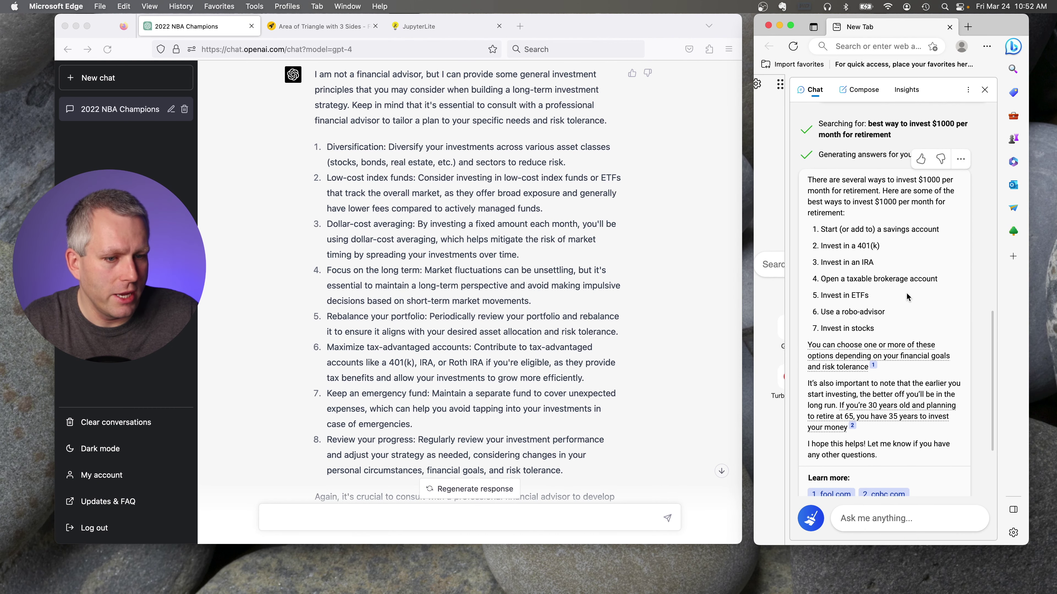
scroll(908, 296, up, 1)
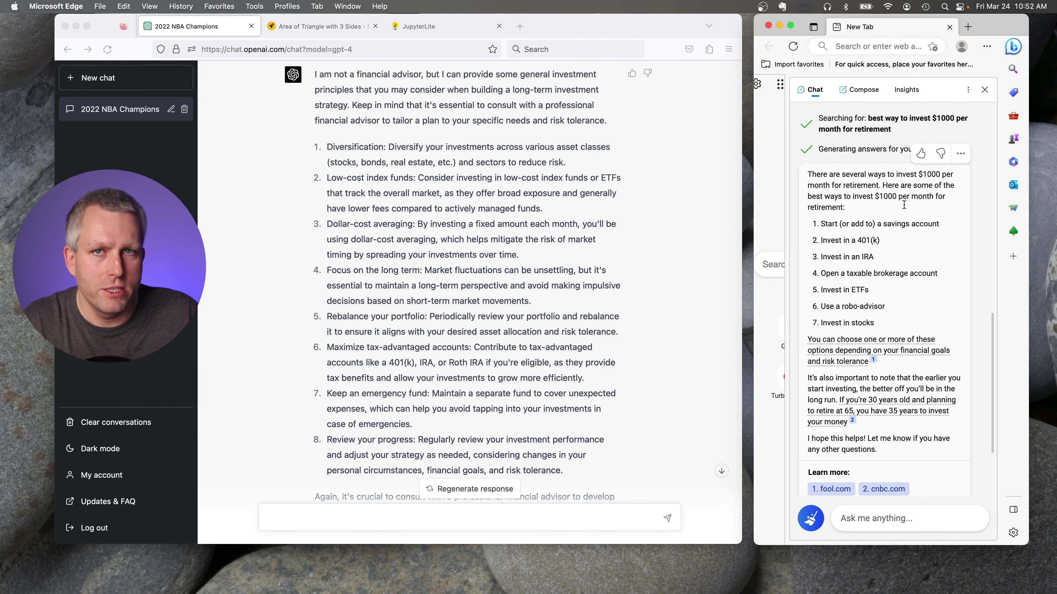
scroll(873, 206, down, 2)
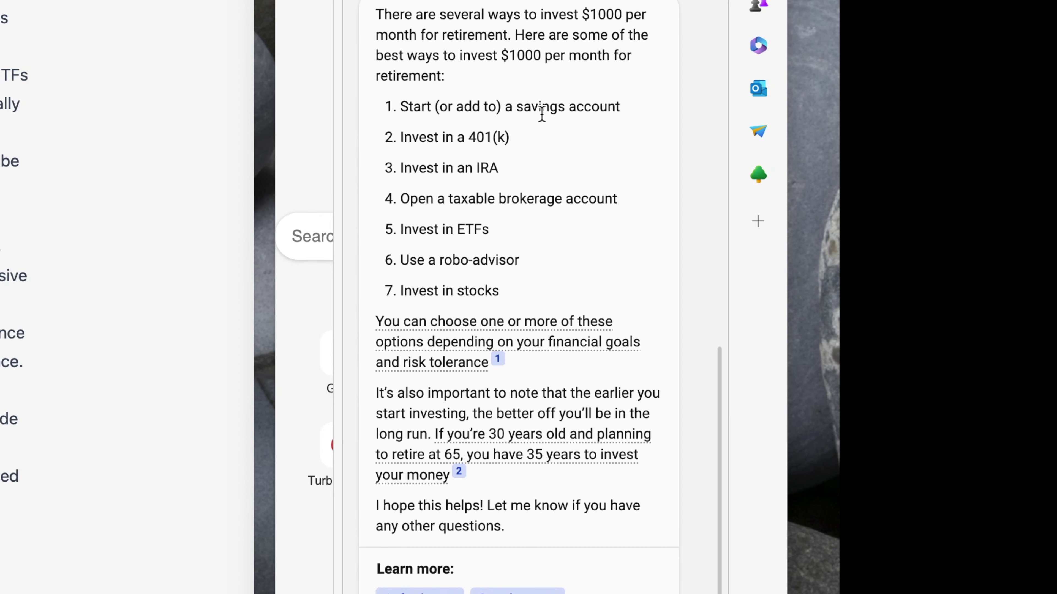
scroll(583, 150, down, 2)
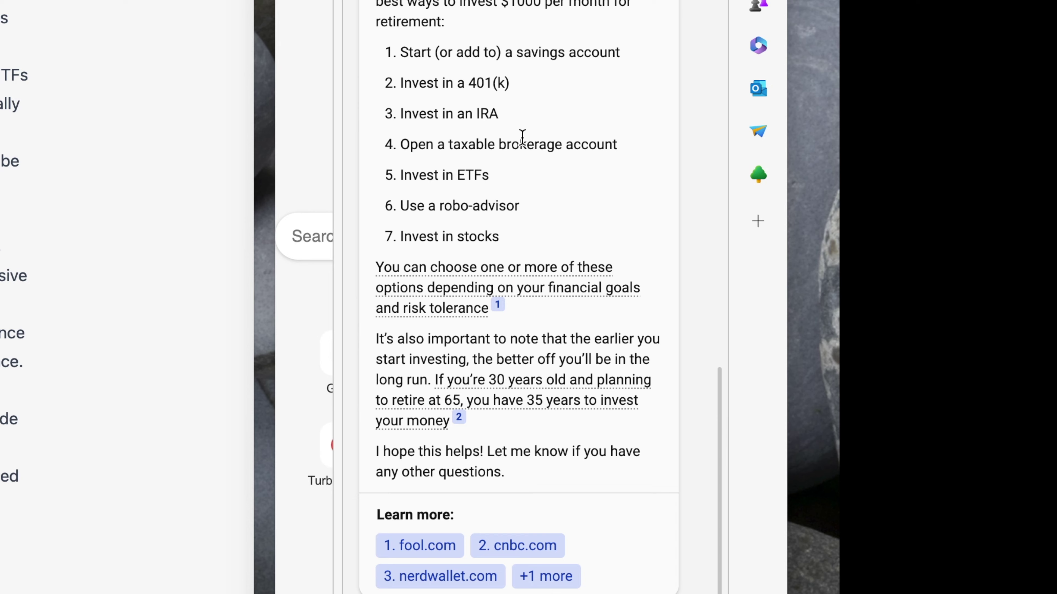
scroll(522, 137, down, 2)
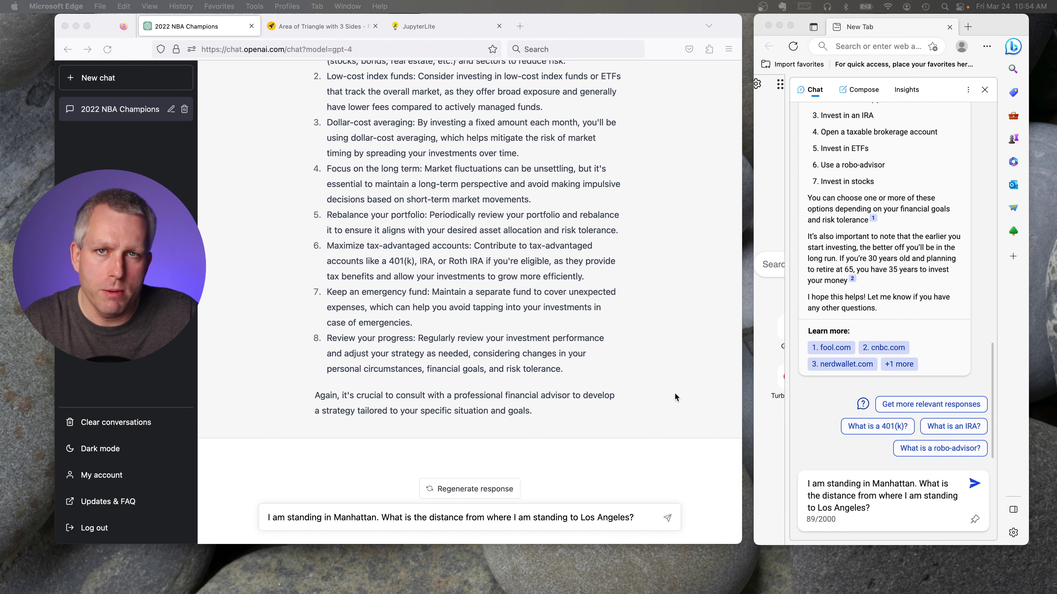
Send the Manhattan-to-Los Angeles distance question to GPT-4 in ChatGPT
click(669, 520)
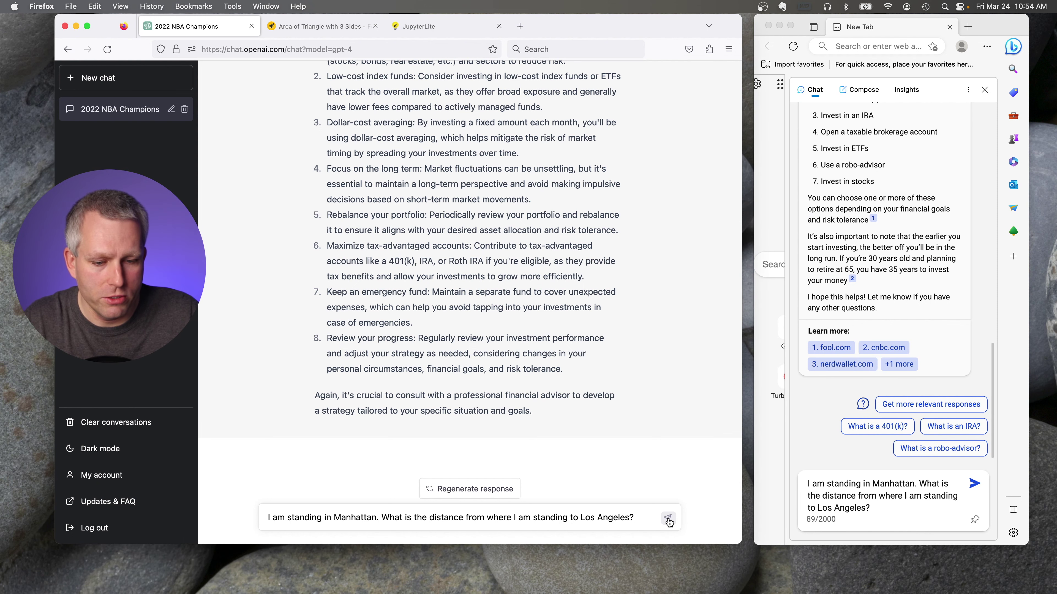
click(668, 519)
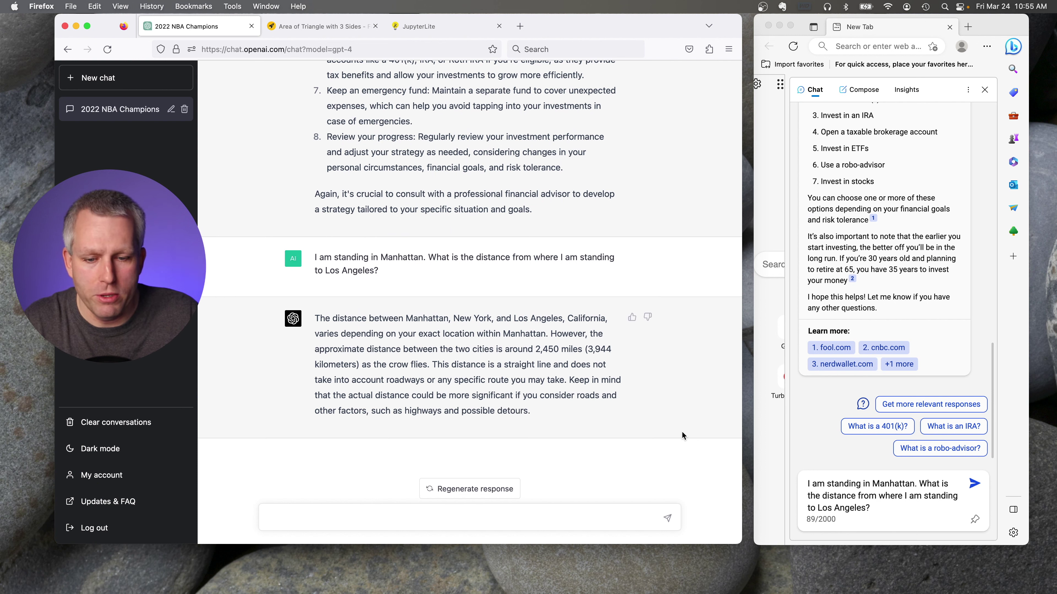
Send the distance question to Bing Chat and scroll through its 2,453-mile answer, map and hotel cards
click(974, 486)
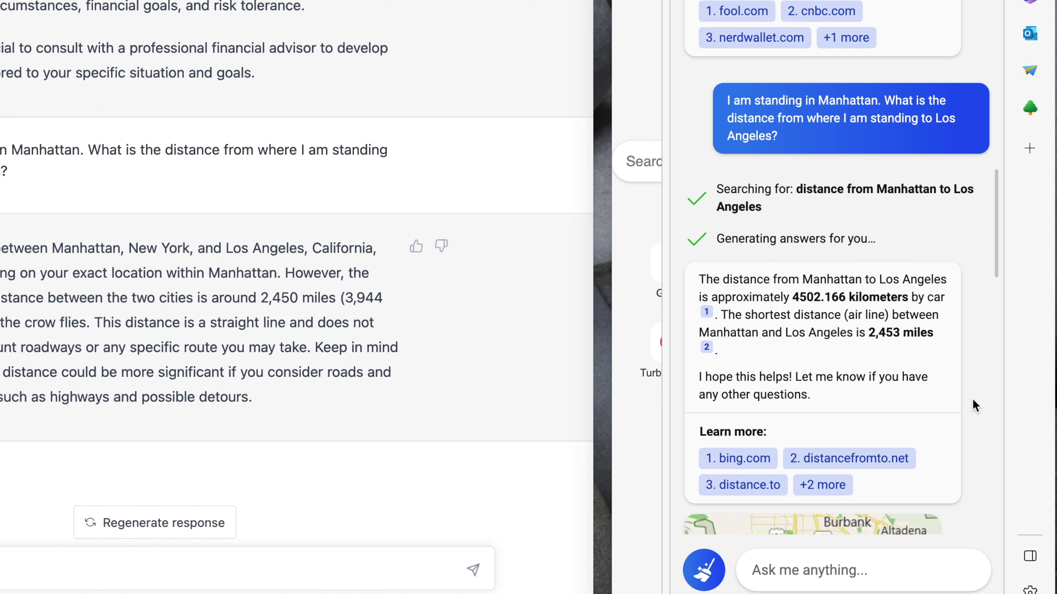
scroll(975, 403, down, 3)
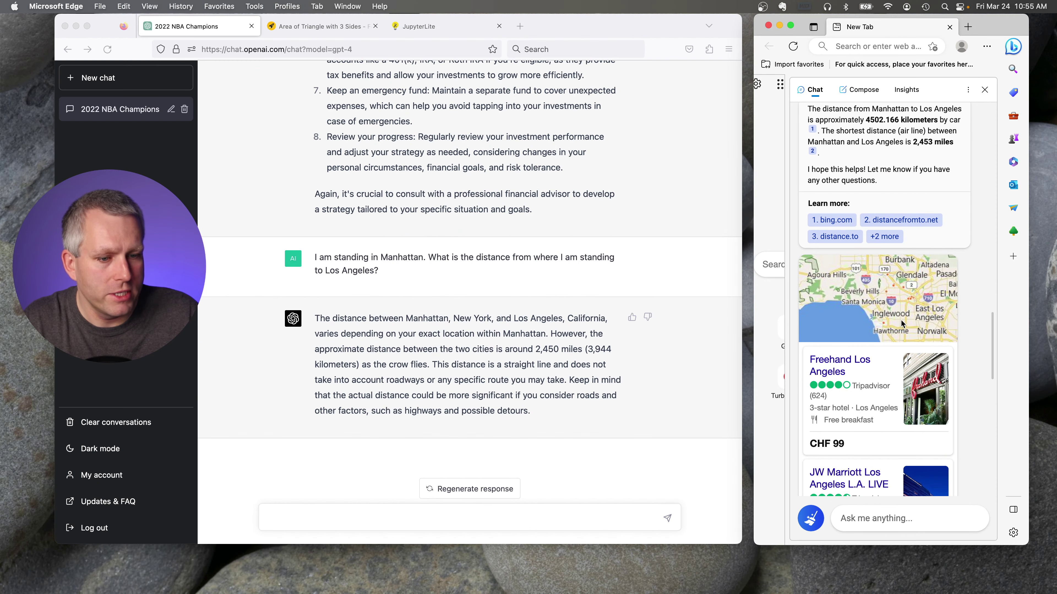
scroll(902, 322, down, 5)
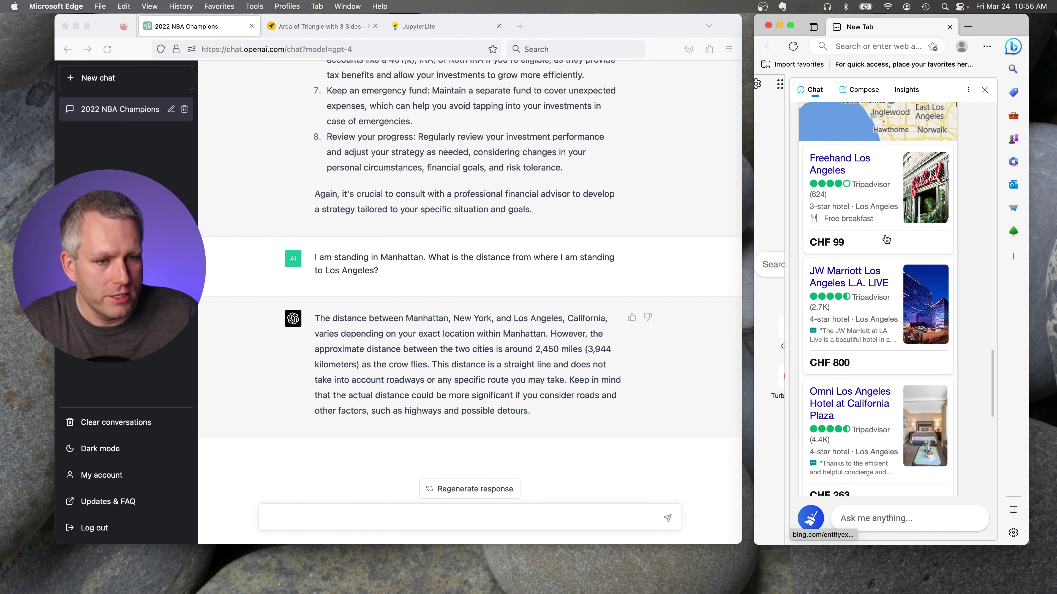
scroll(889, 325, down, 1)
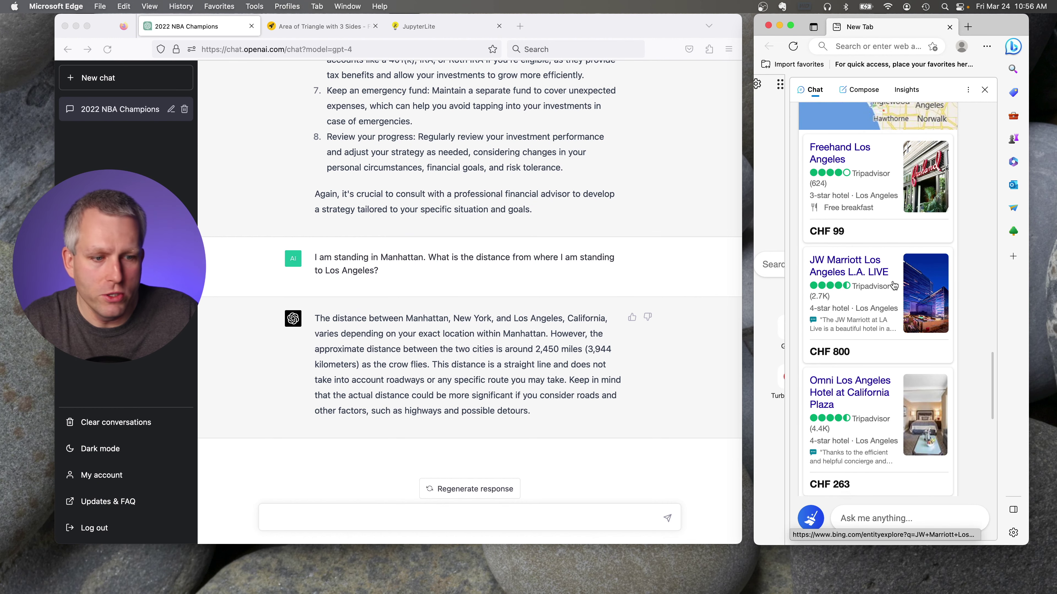
scroll(890, 326, down, 3)
scroll(899, 354, down, 1)
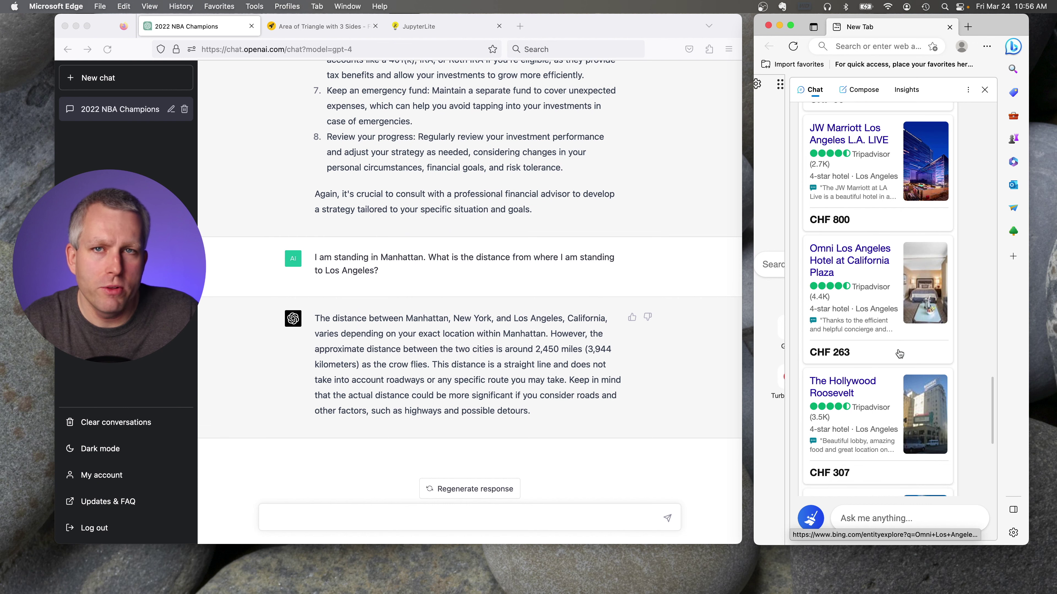
scroll(900, 354, down, 1)
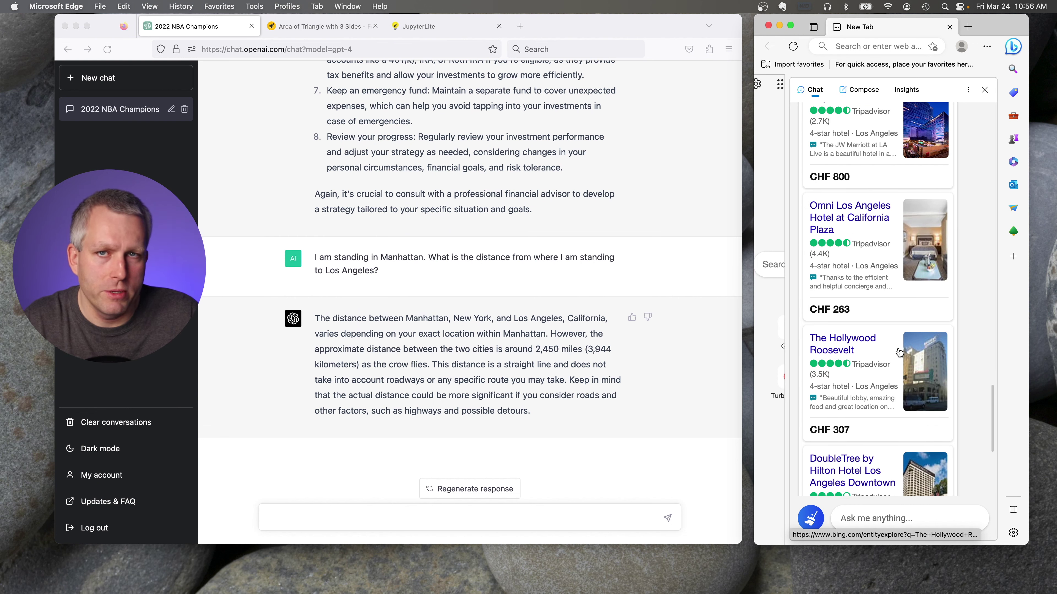
scroll(899, 353, up, 2)
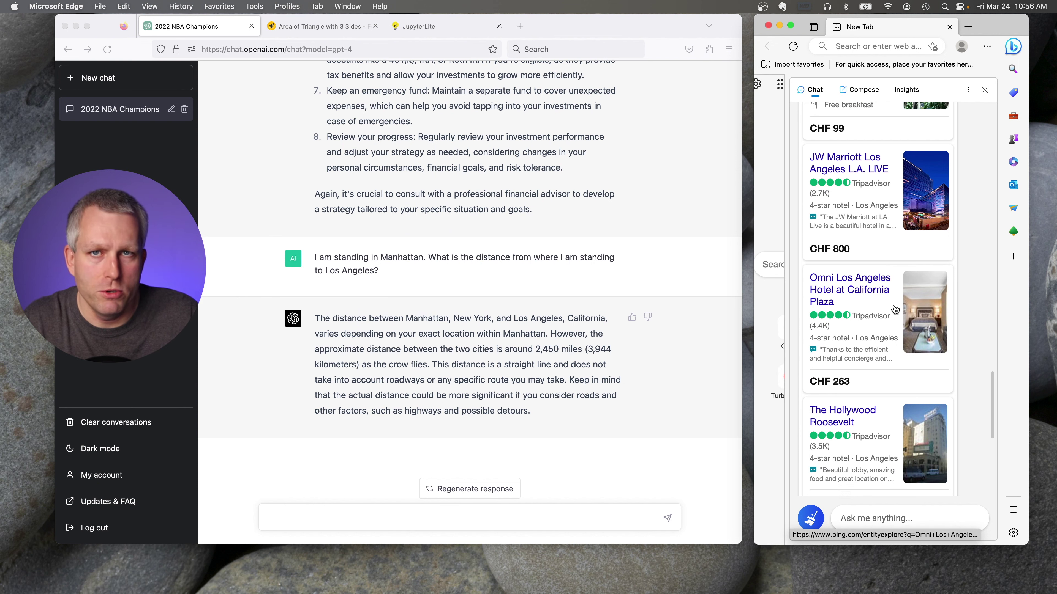
scroll(834, 358, down, 8)
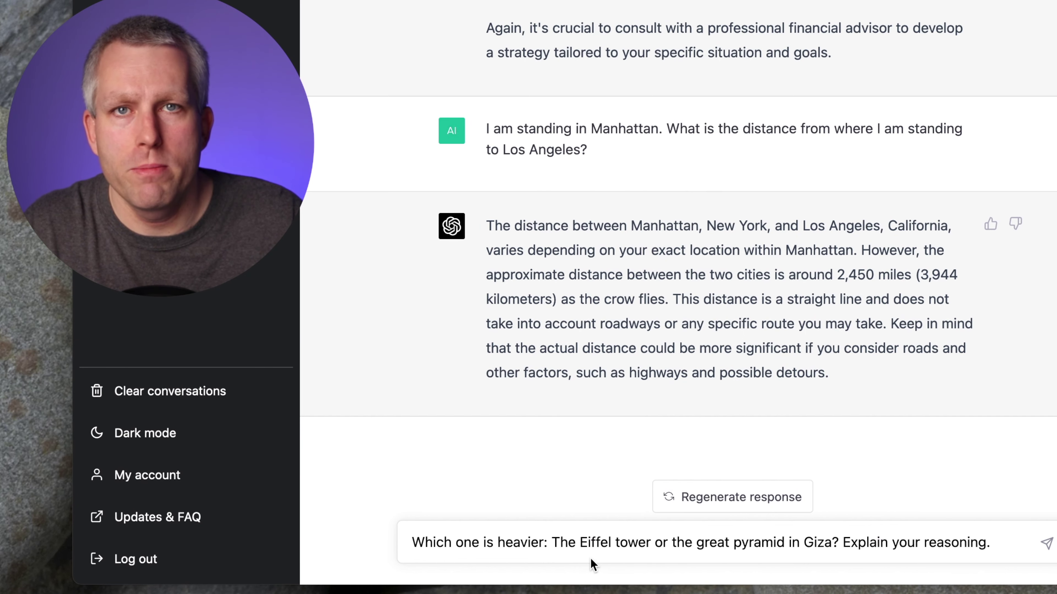
Submit the Eiffel Tower versus Great Pyramid weight question to GPT-4, then to Bing Chat
key(Return)
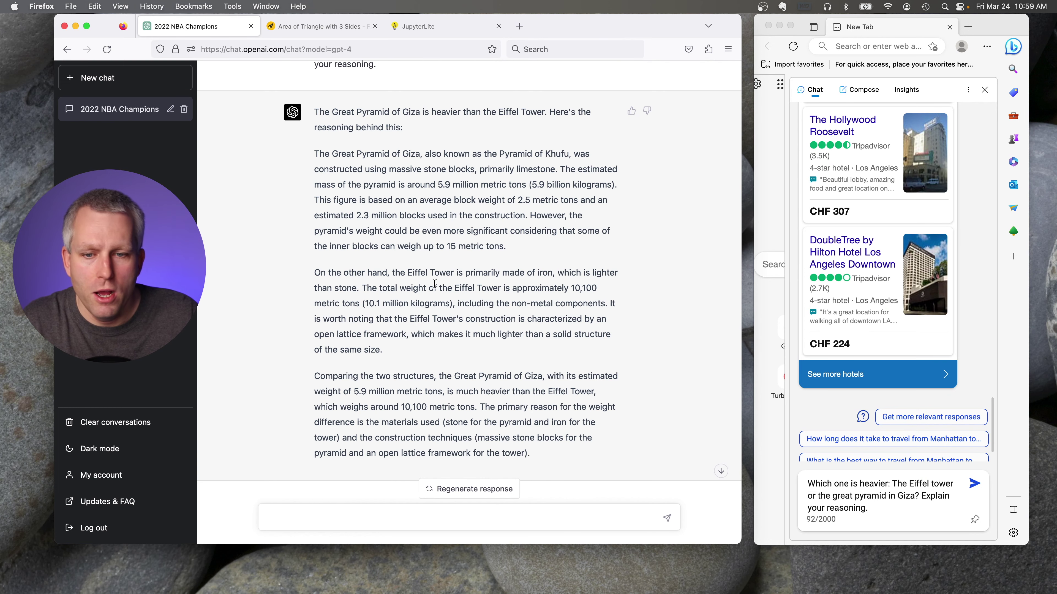
scroll(580, 234, down, 1)
scroll(579, 234, up, 1)
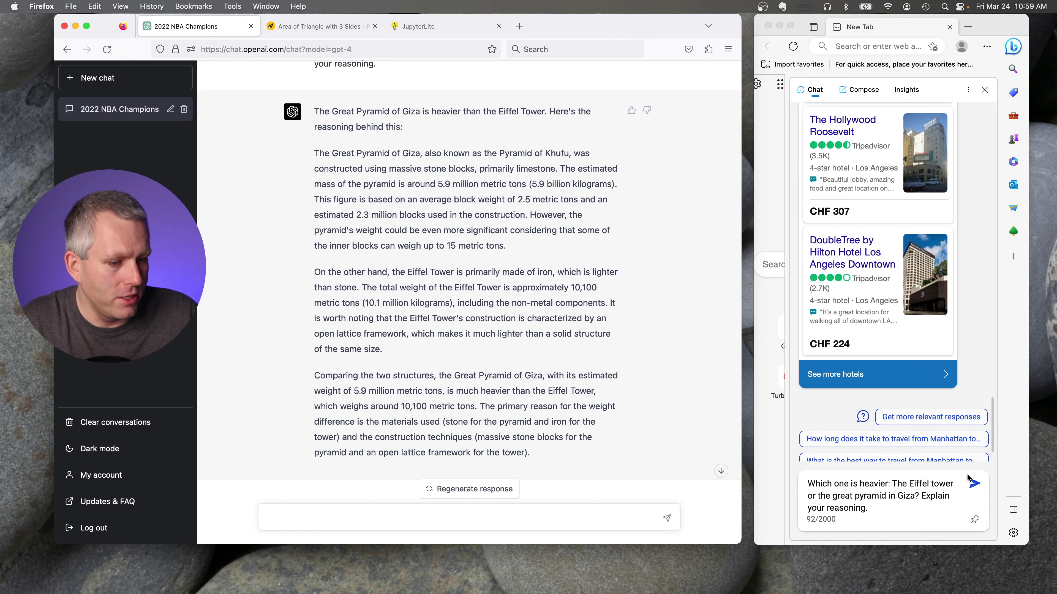
click(972, 483)
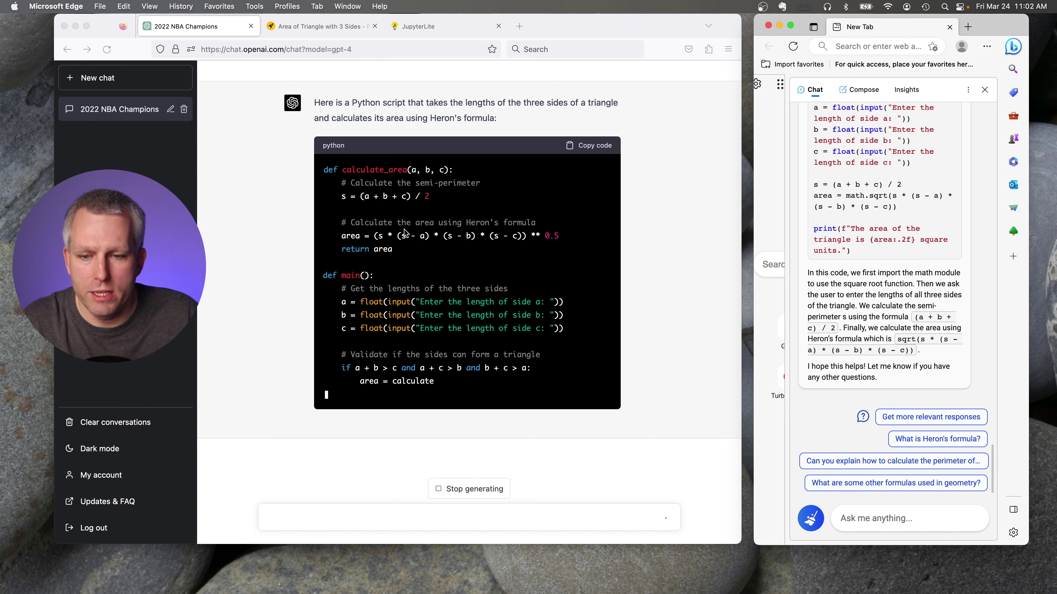
Switch to the Cuemath 'Area of Triangle with 3 Sides' Heron's formula page
key(ctrl+Tab)
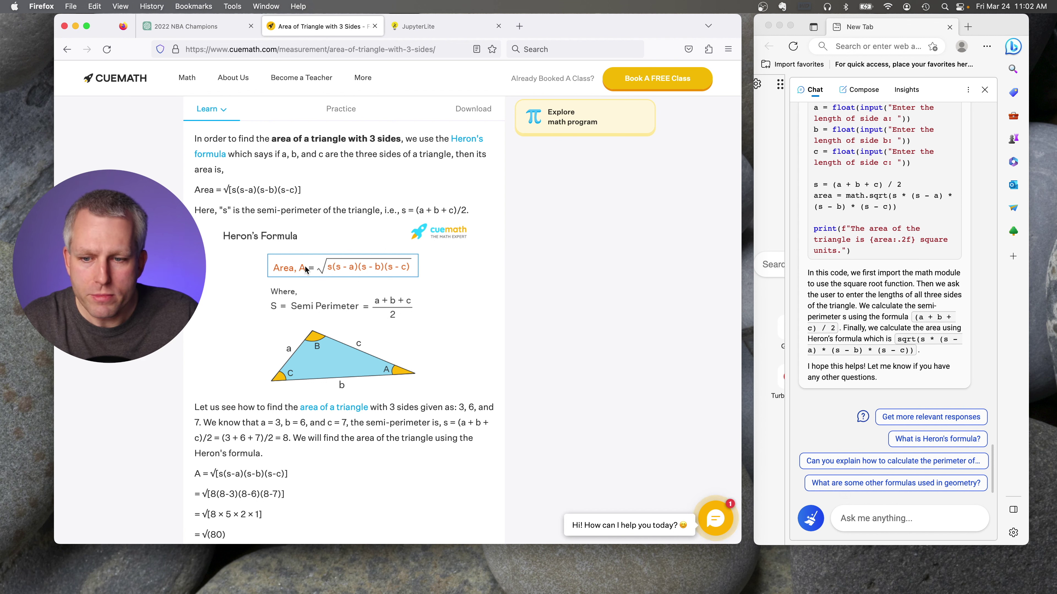
Return to the '2022 NBA Champions' ChatGPT tab showing GPT-4's finished triangle-area code
click(194, 32)
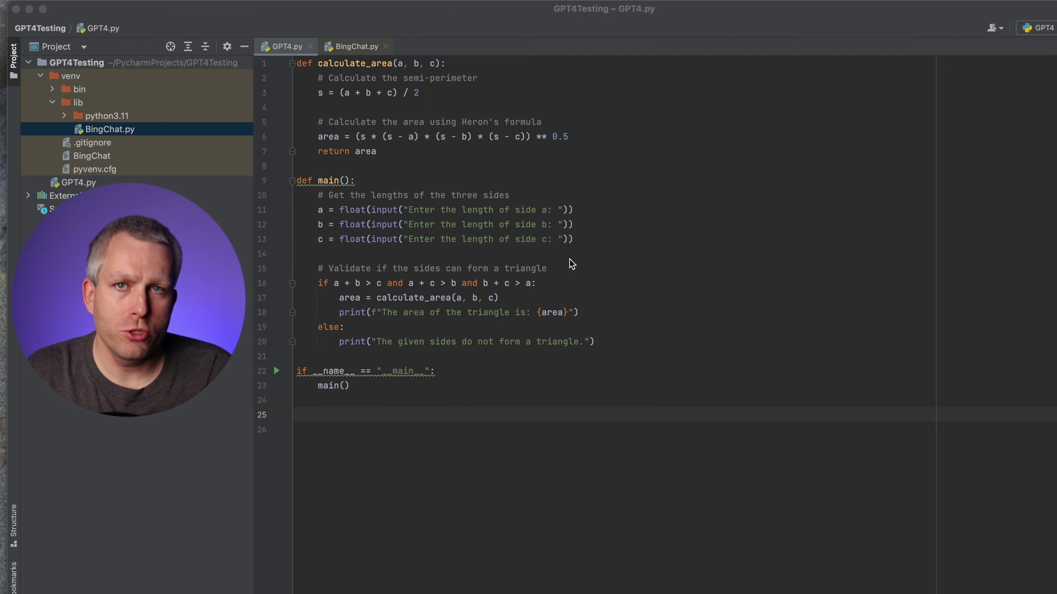
Run GPT4.py with sides 2, 4 and 5, getting a triangle area of 3.799671038392666
click(356, 47)
click(292, 48)
right_click(287, 45)
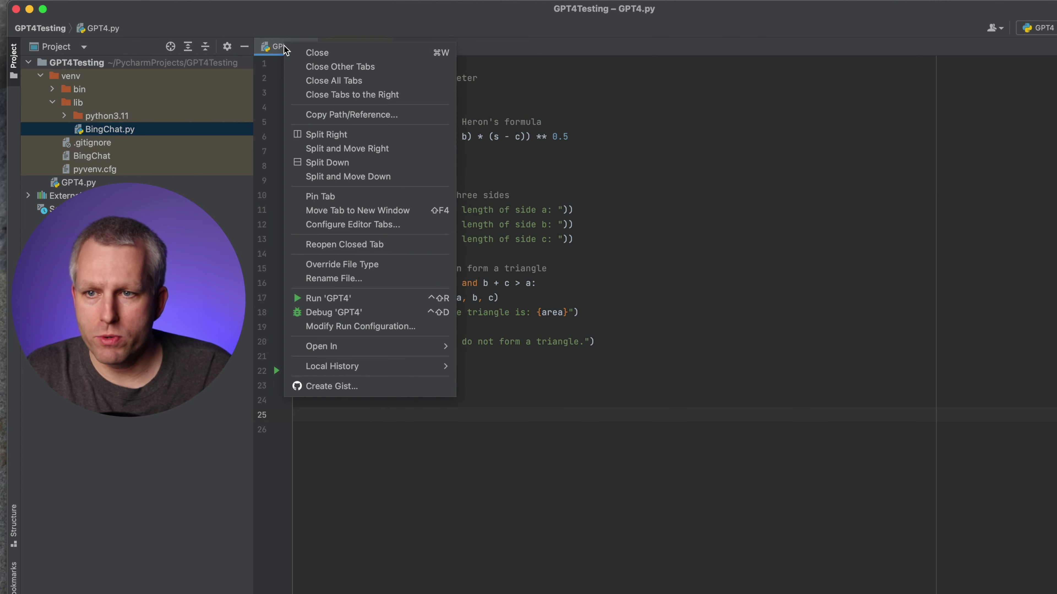
click(358, 298)
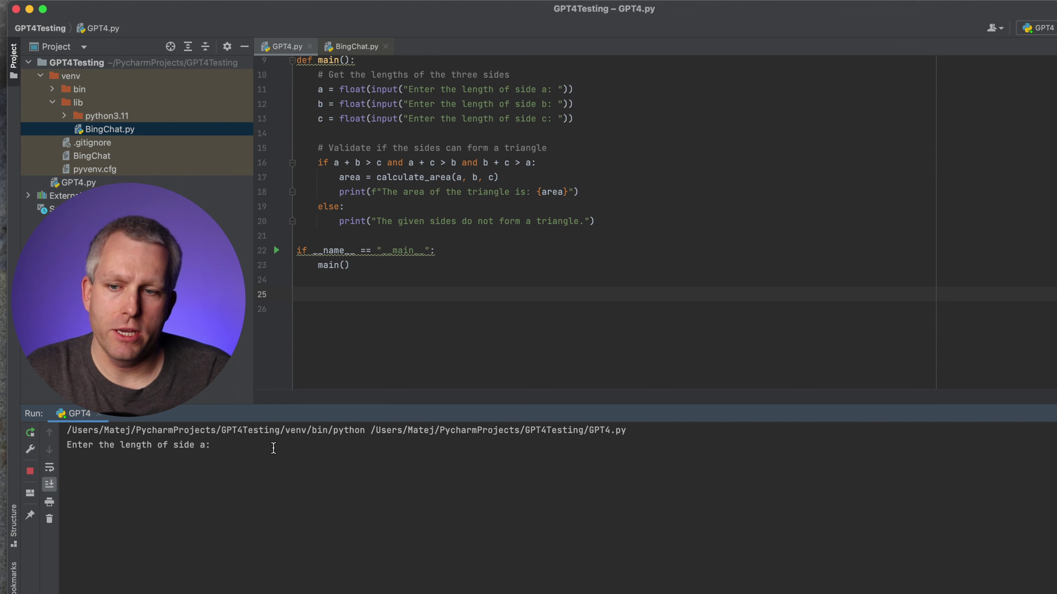
text(2)
key(Return)
text(4)
key(Return)
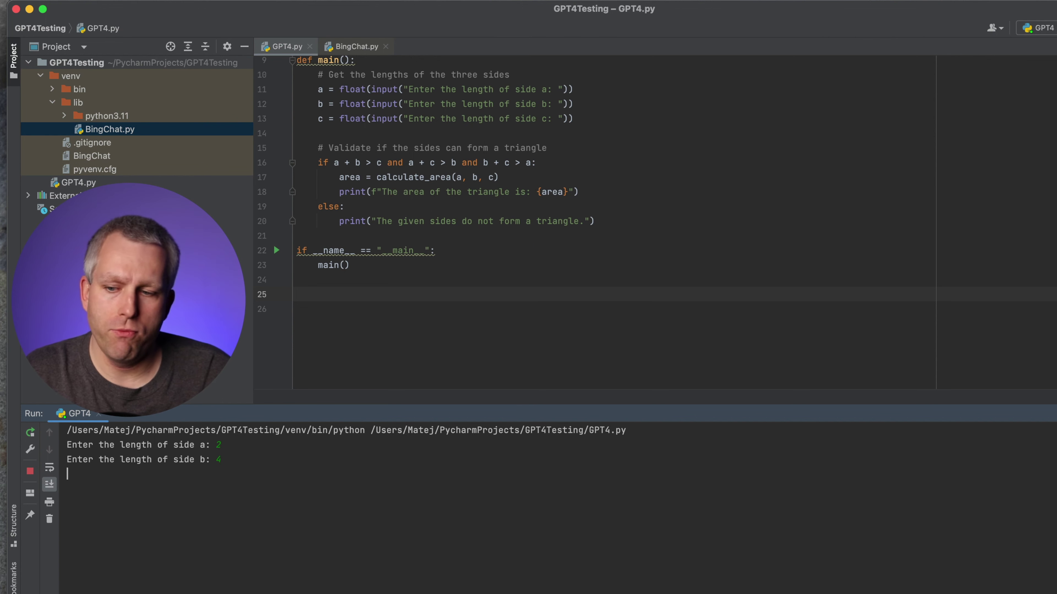
key(Return)
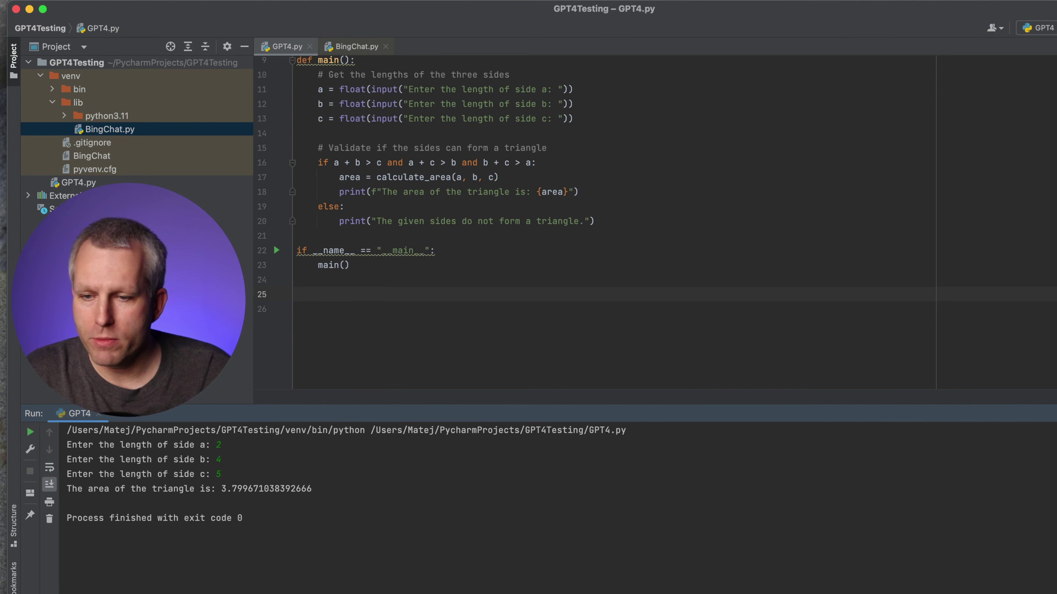
Run BingChat.py with sides 2, 4 and 5 for a 3.80 square-unit area, then show GPT4.py
click(352, 45)
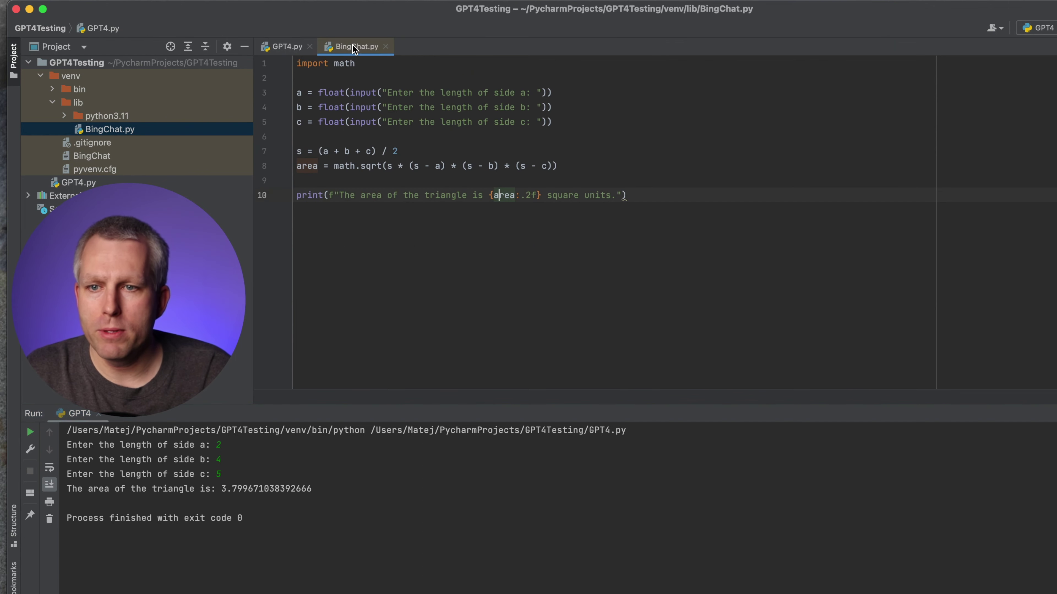
right_click(352, 46)
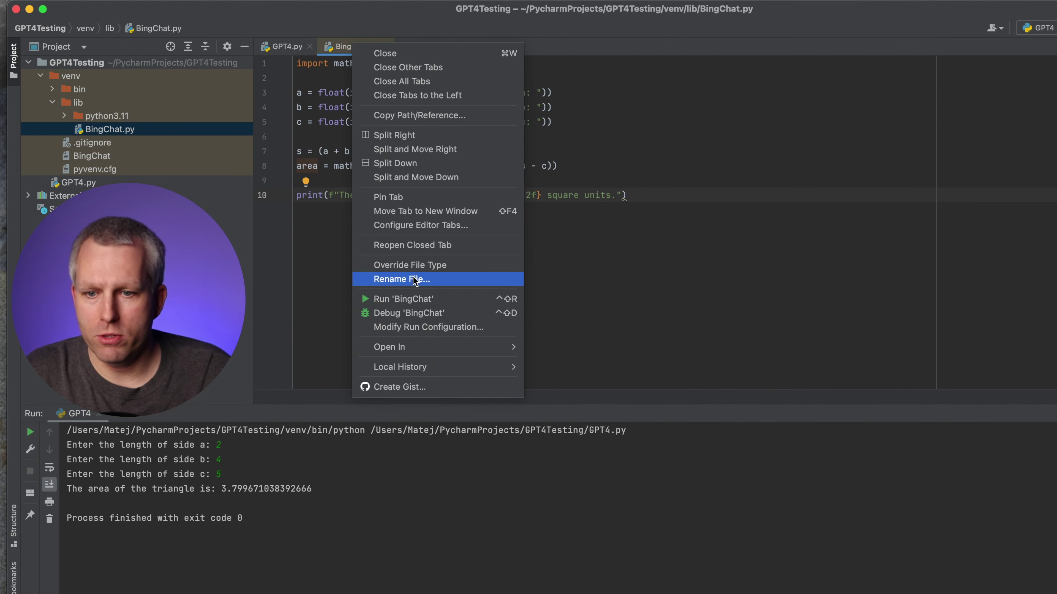
click(410, 300)
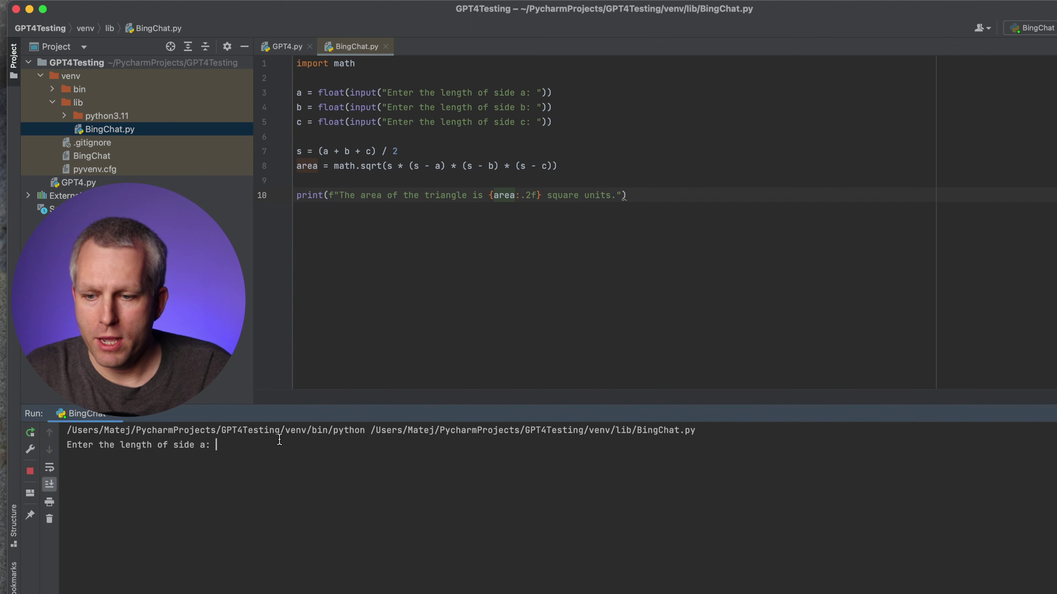
text(2)
key(Return)
text(4)
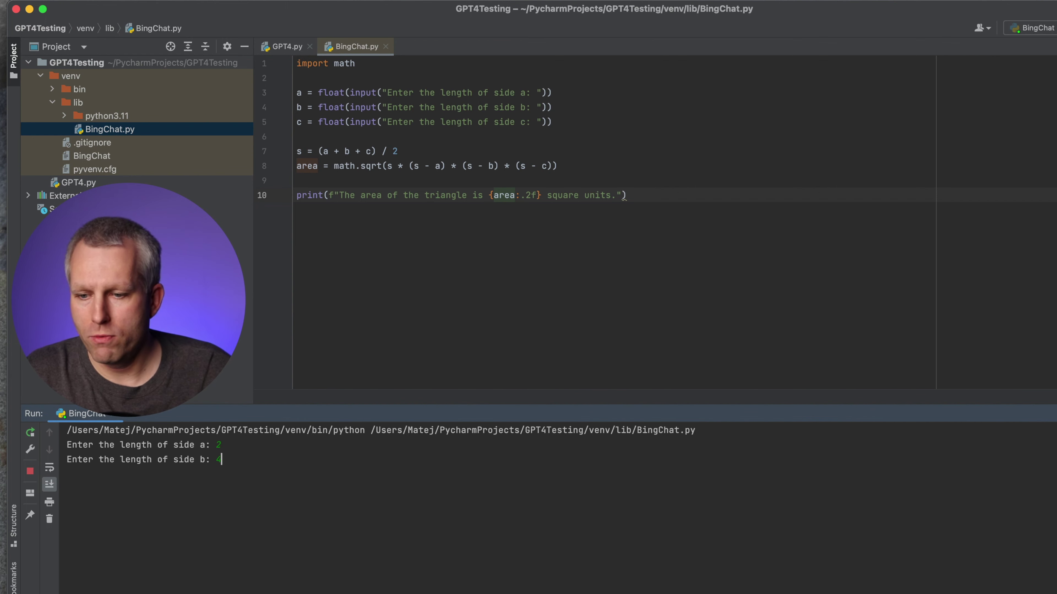
key(Return)
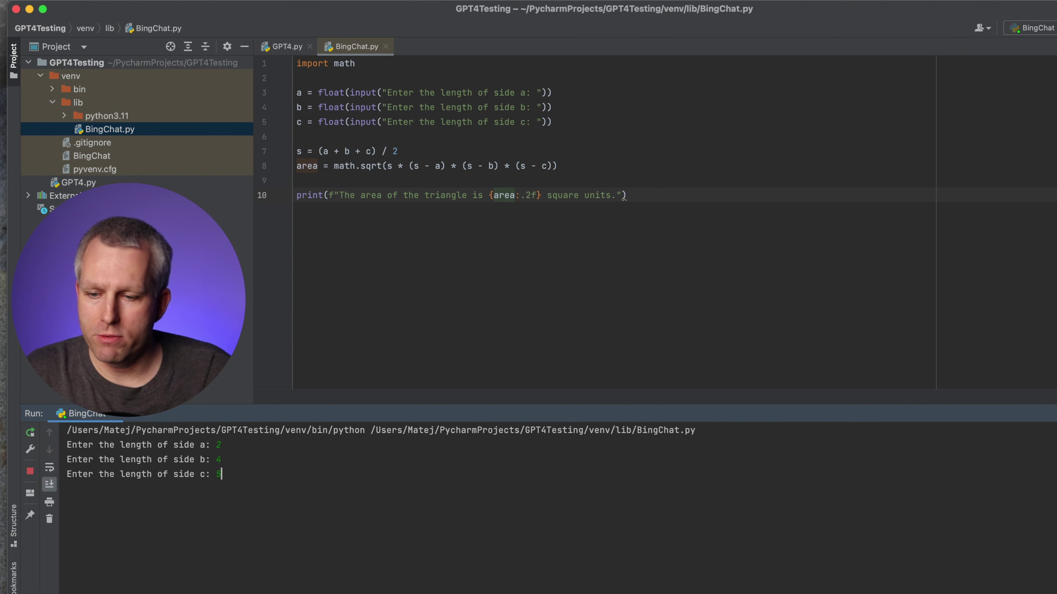
text(5)
key(Return)
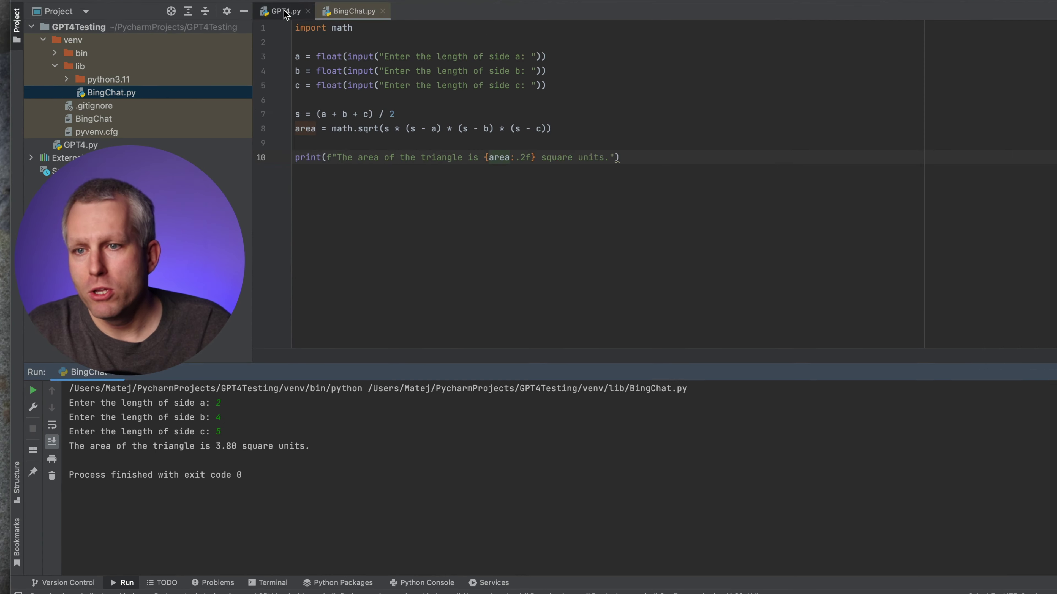
click(236, 57)
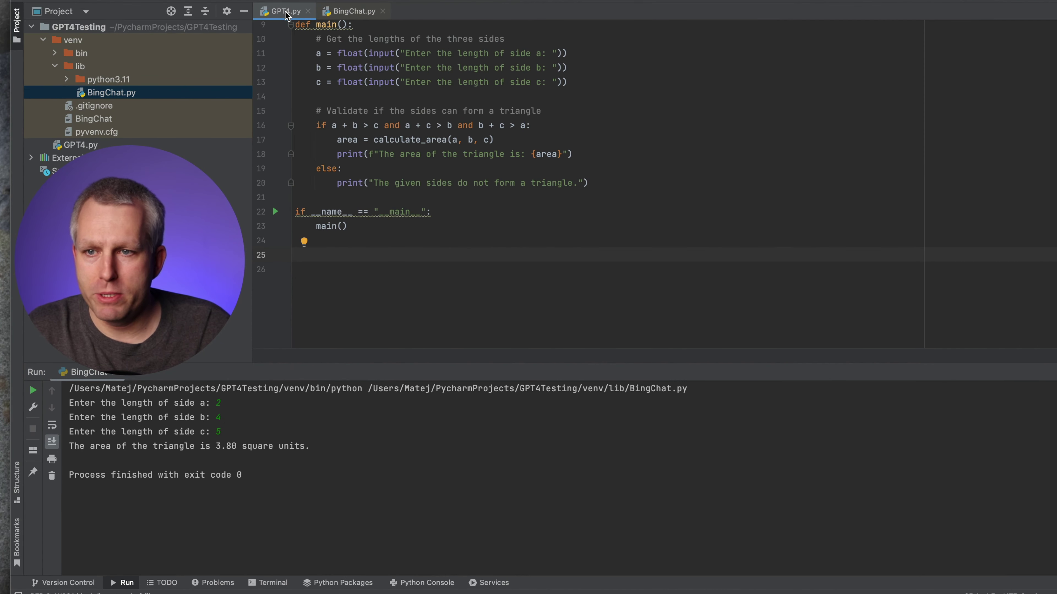
Run GPT4.py with sides 2, 4 and 7, getting the message that they form no triangle
right_click(240, 57)
click(333, 260)
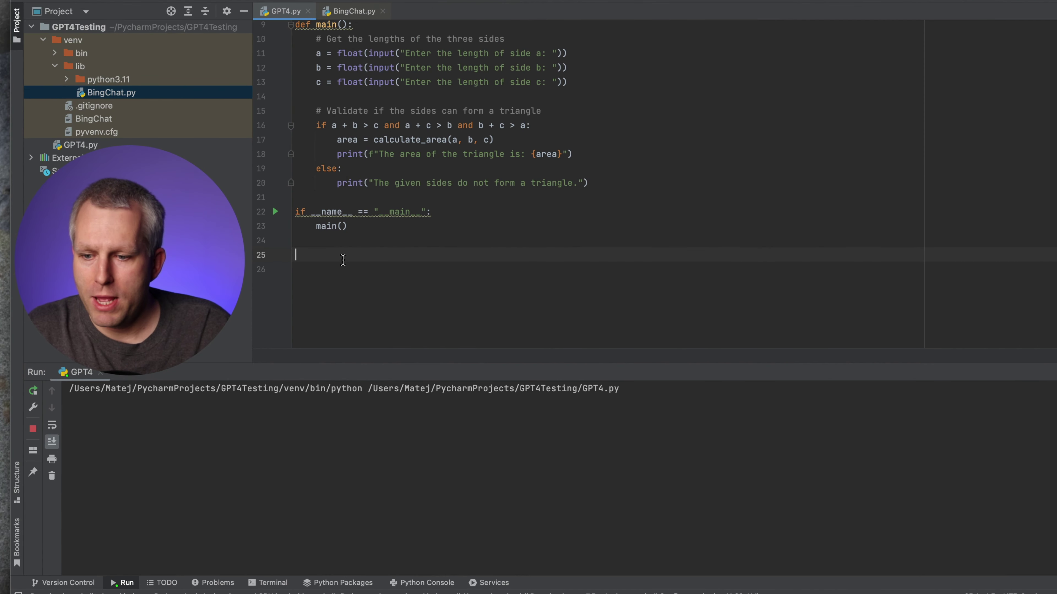
click(240, 406)
text(2)
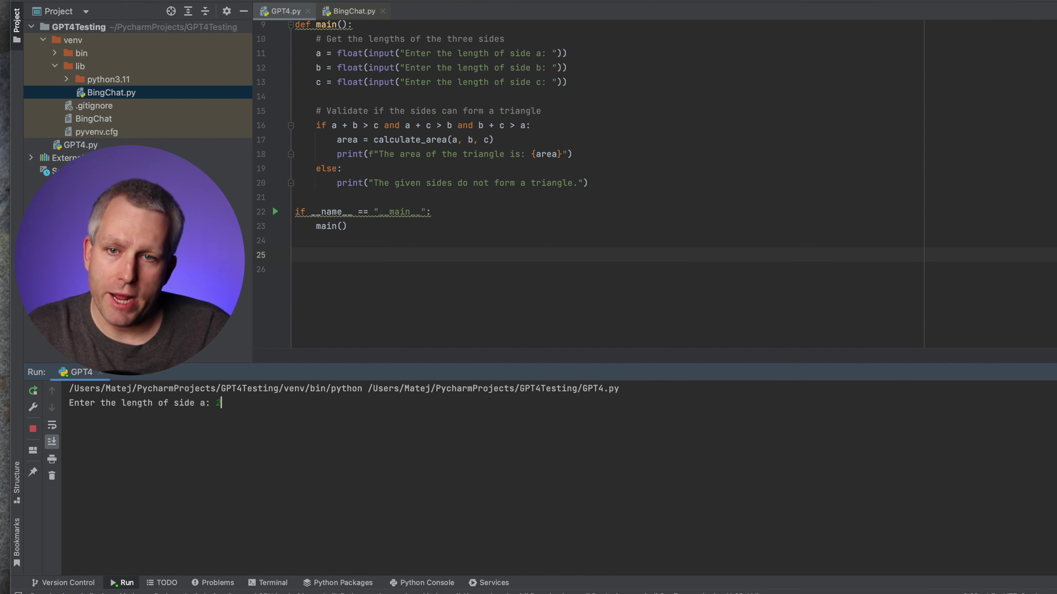
text(4)
key(Return)
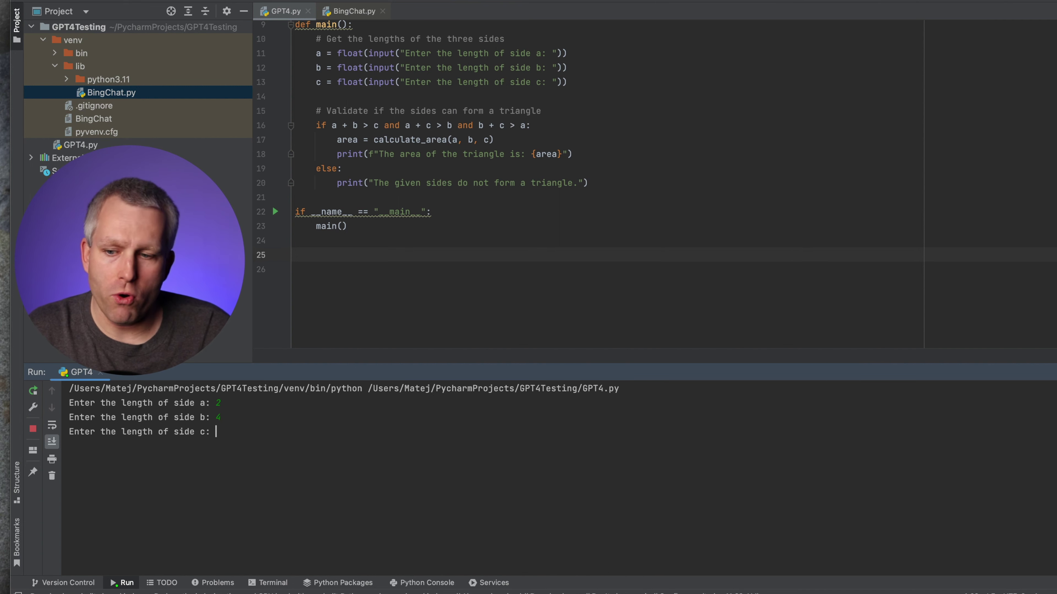
text(7)
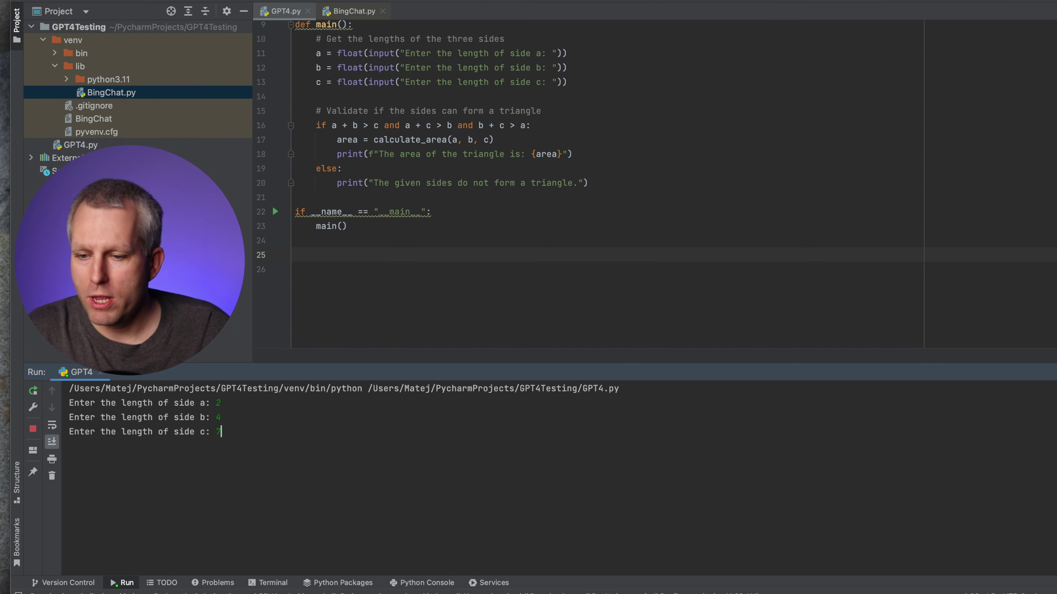
key(Return)
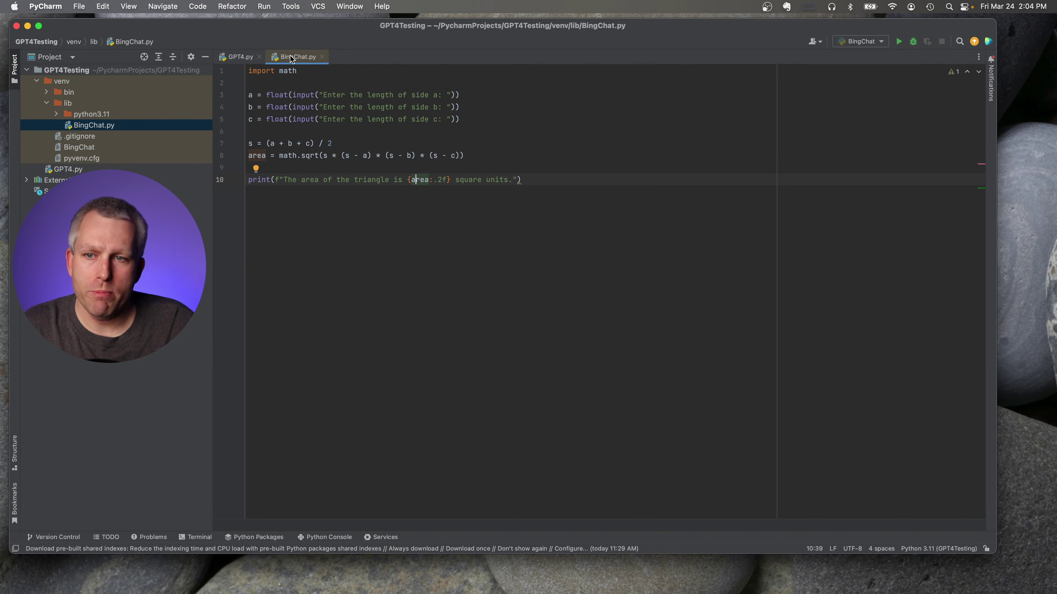
Run BingChat.py with sides 2, 4 and 7, which hits a math domain ValueError, then view GPT4.py
right_click(292, 59)
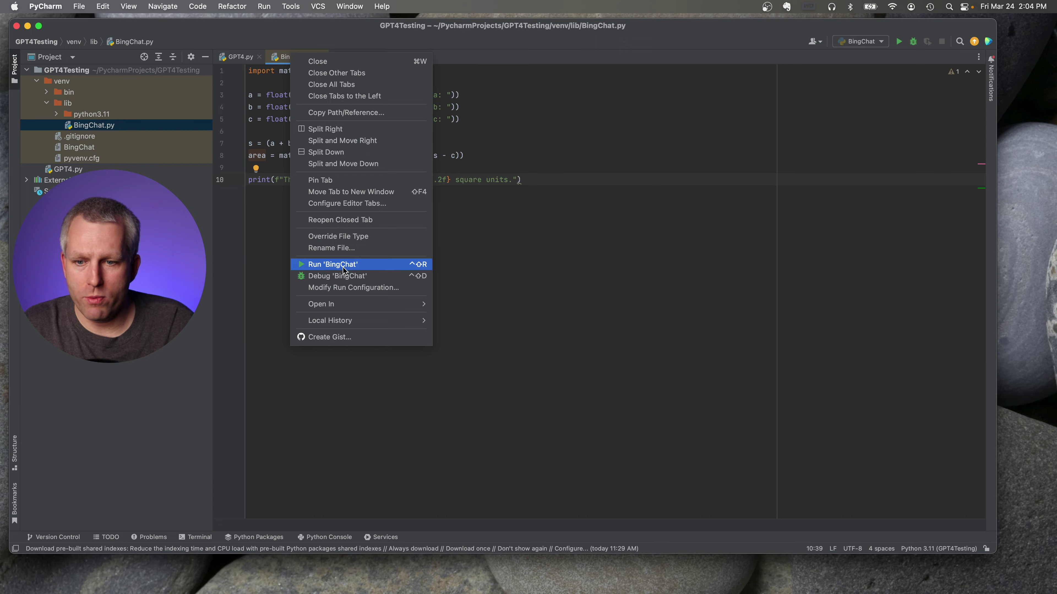
click(316, 268)
click(249, 470)
text(2)
key(Return)
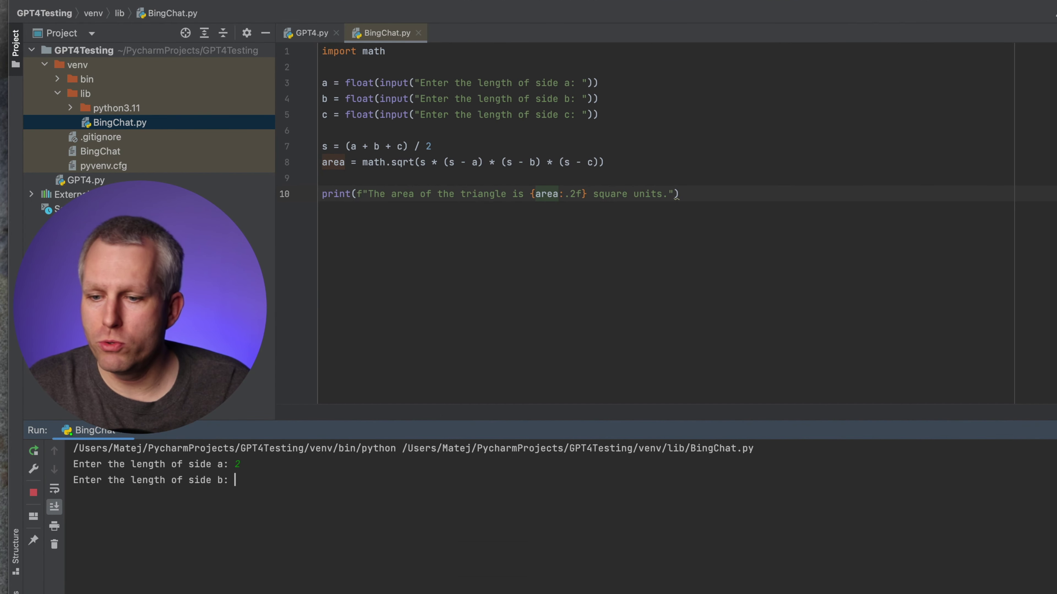
text(4)
key(Return)
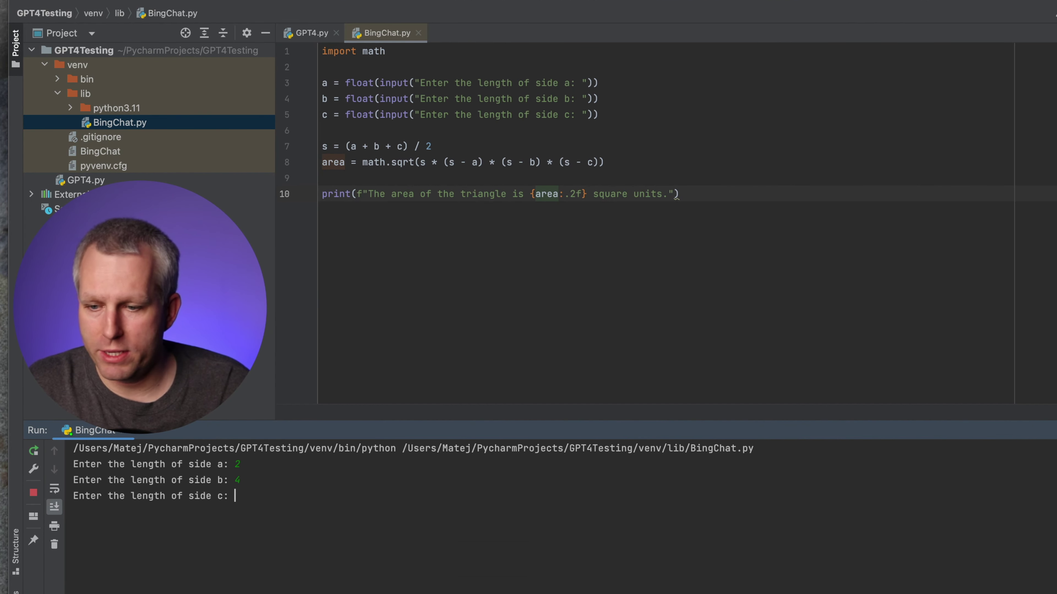
text(7)
key(Return)
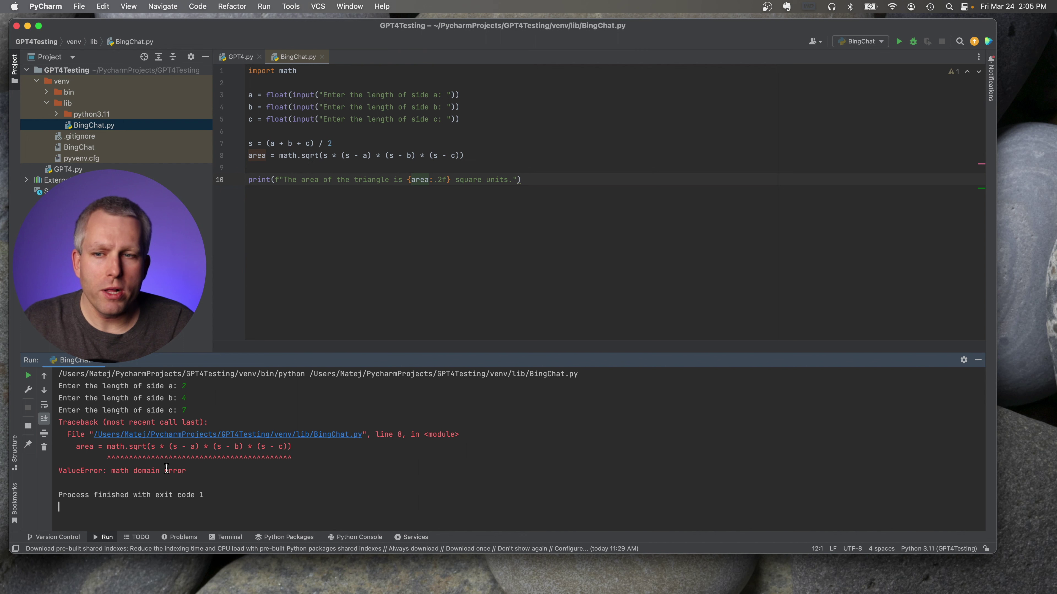
click(240, 58)
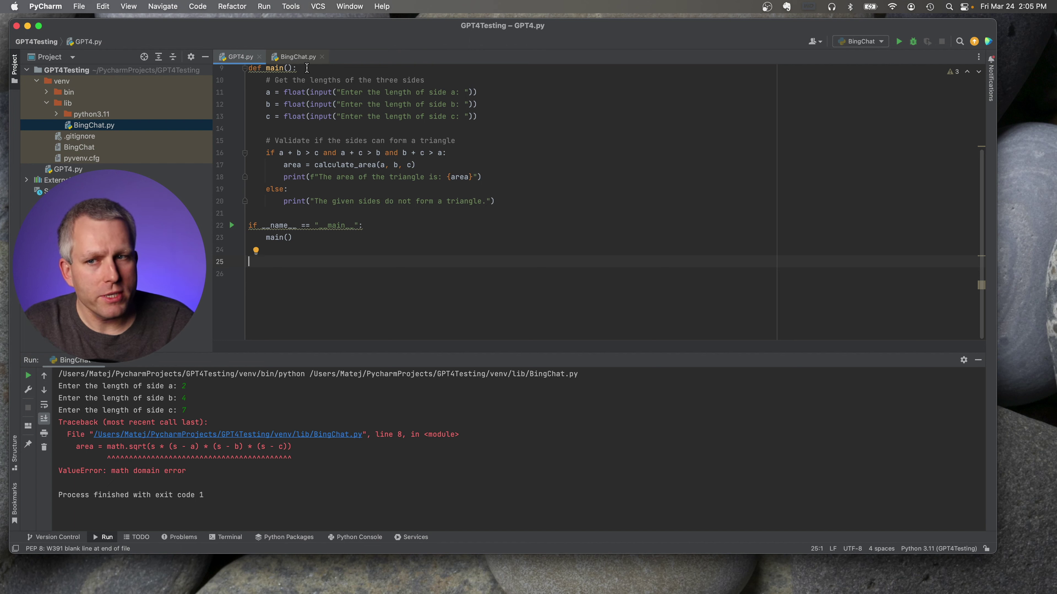
Switch the PyCharm editor back to the BingChat.py code
click(297, 57)
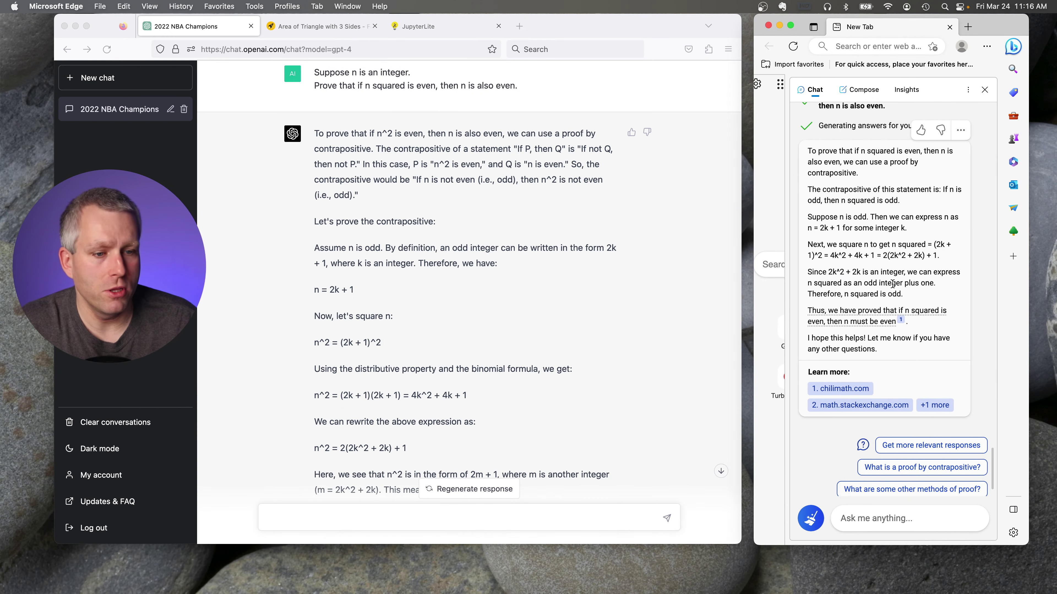
Scroll through GPT-4's contrapositive proof that an even n squared implies n is even
scroll(892, 284, up, 2)
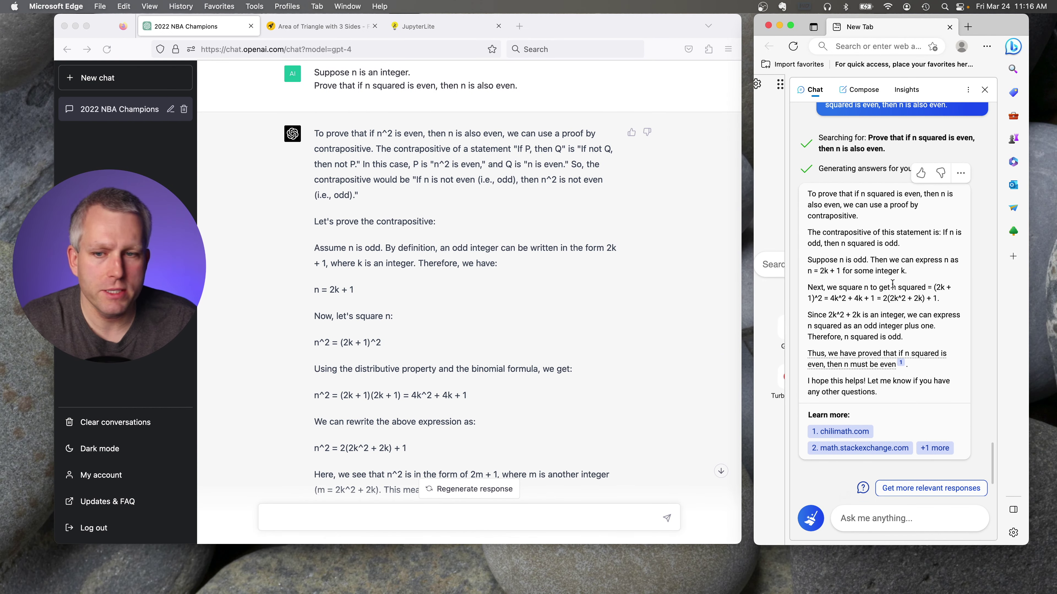
scroll(499, 279, down, 4)
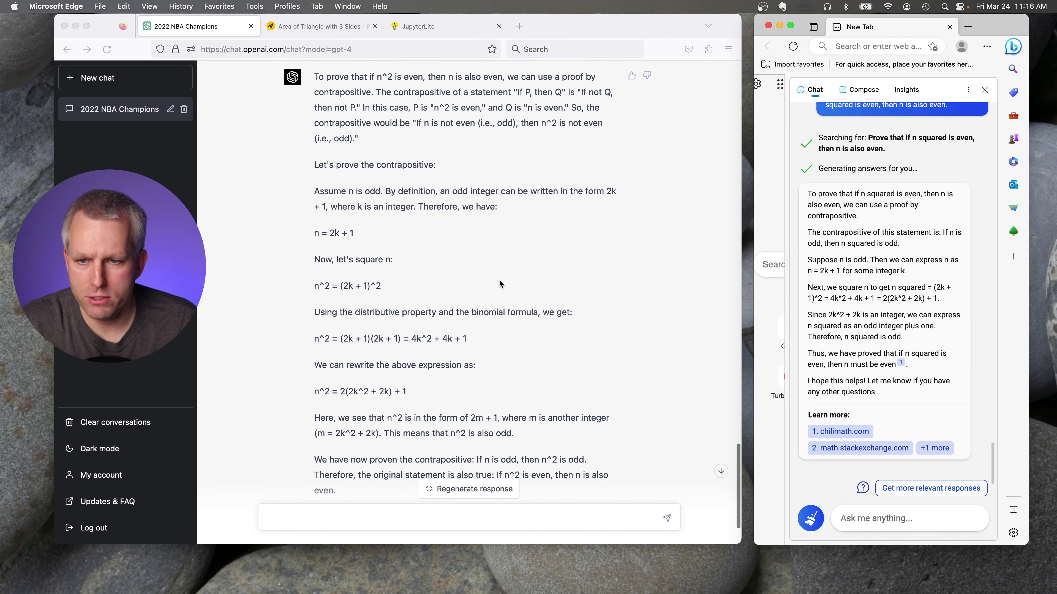
scroll(678, 288, up, 2)
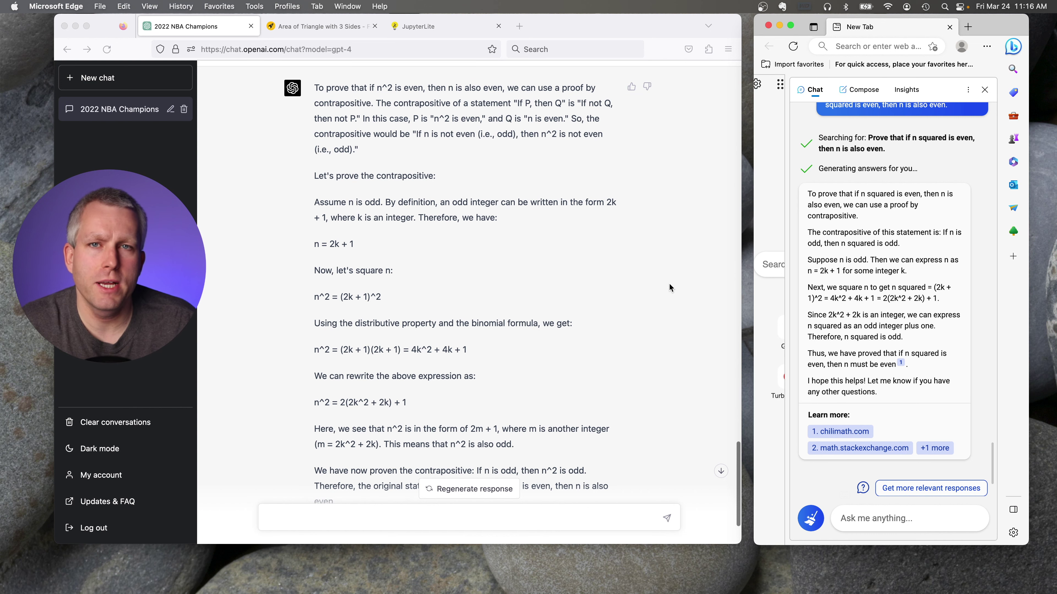
scroll(653, 282, up, 2)
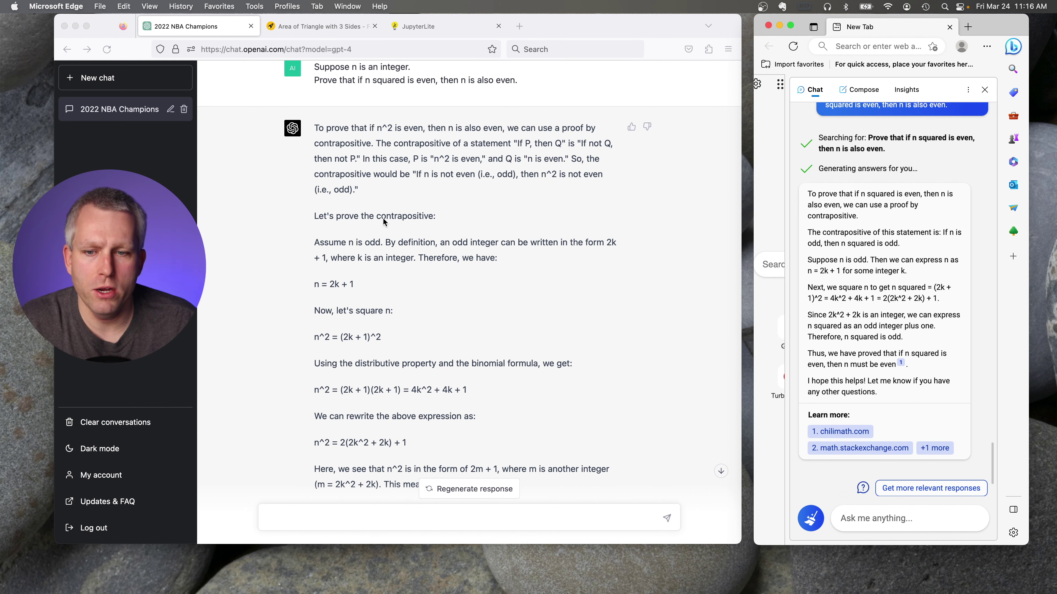
scroll(334, 275, down, 2)
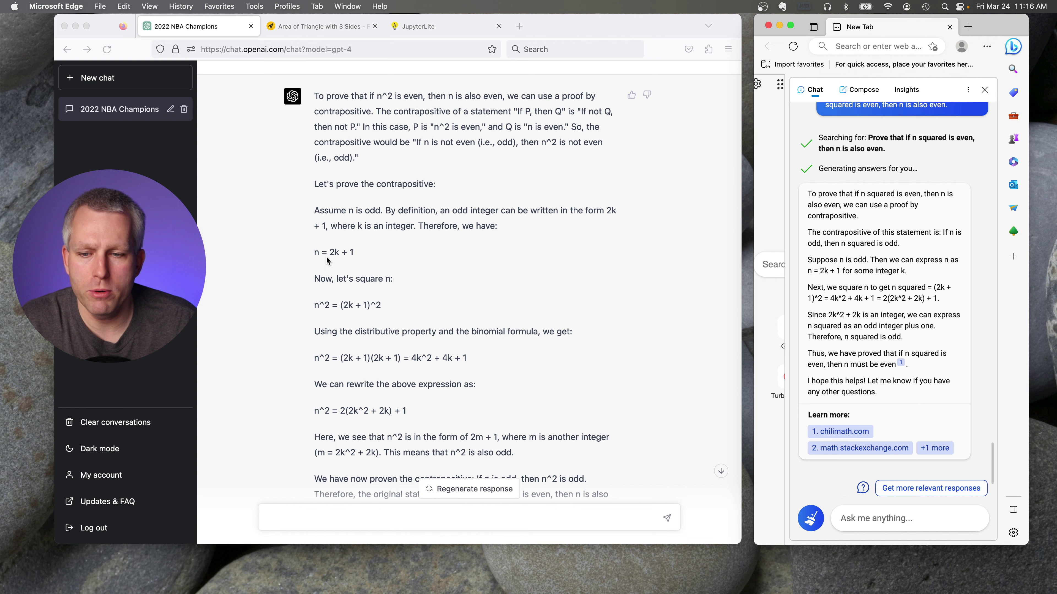
scroll(359, 252, down, 3)
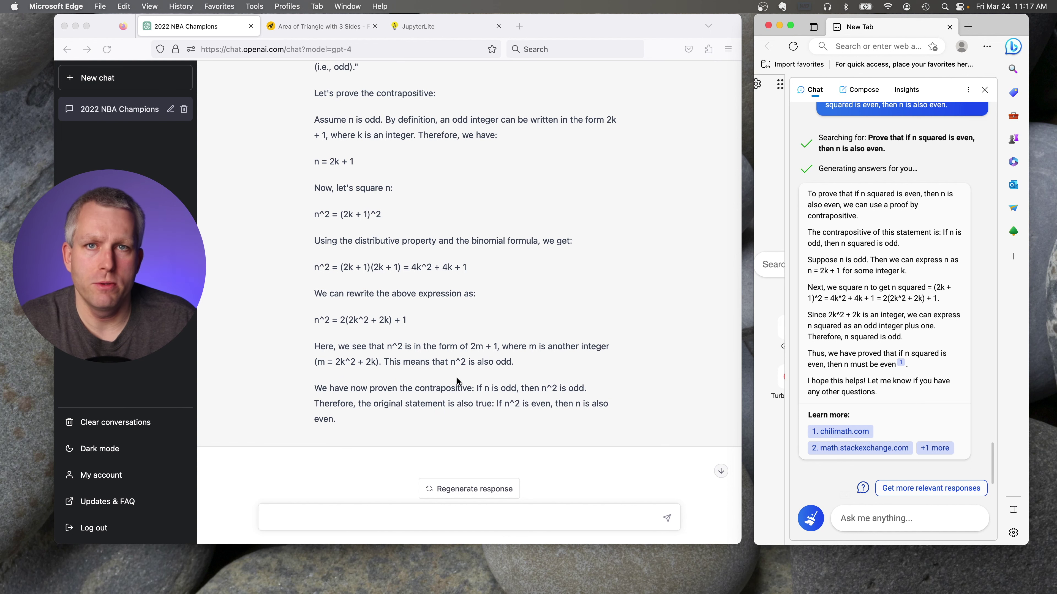
scroll(652, 284, up, 5)
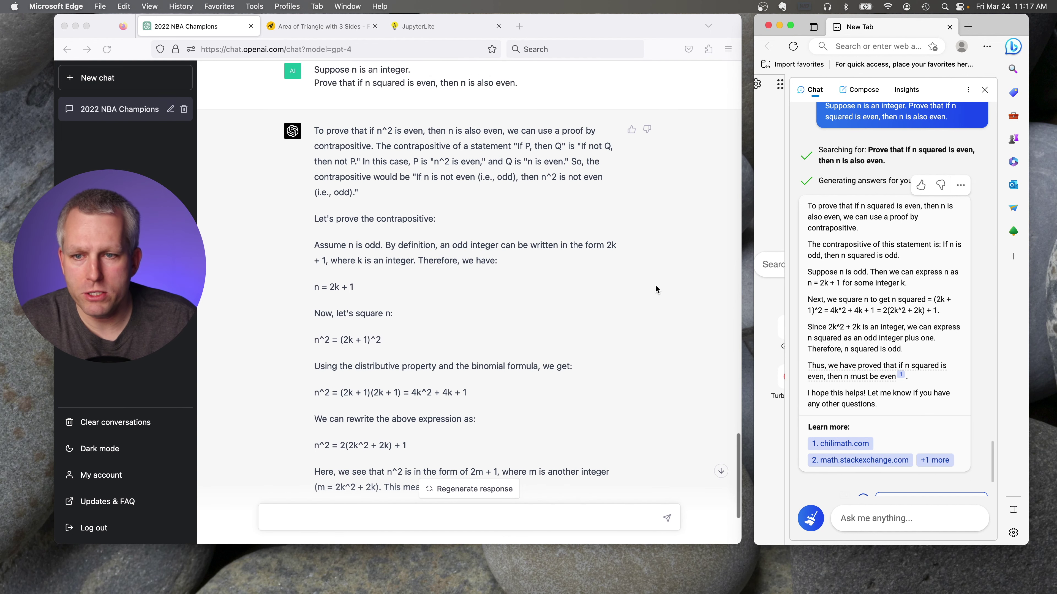
scroll(582, 267, down, 4)
scroll(545, 240, up, 1)
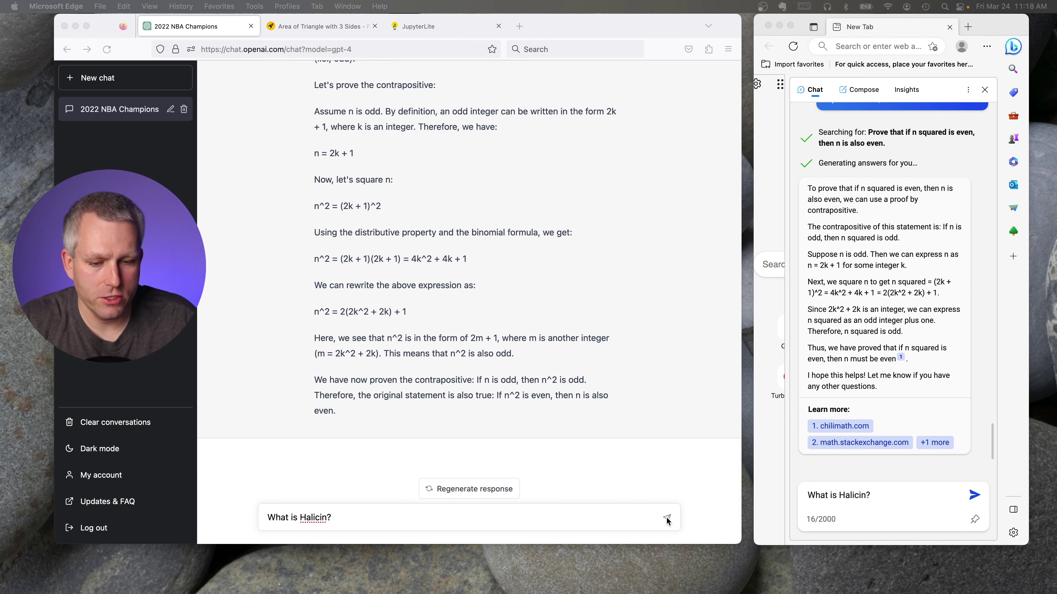
Send 'What is Halicin?' to both GPT-4 in ChatGPT and Bing Chat
click(666, 518)
click(666, 519)
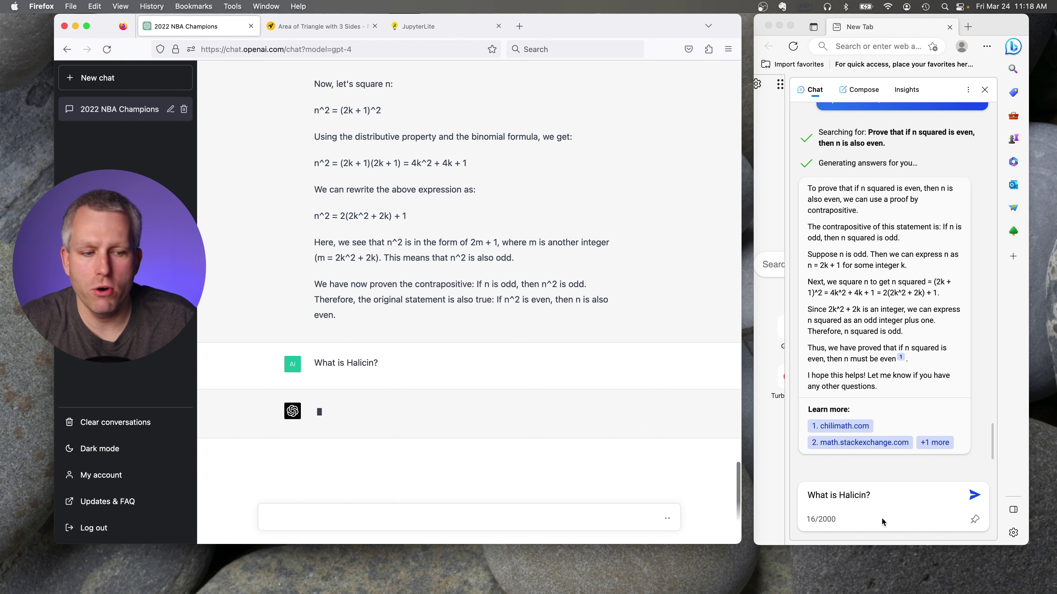
click(974, 496)
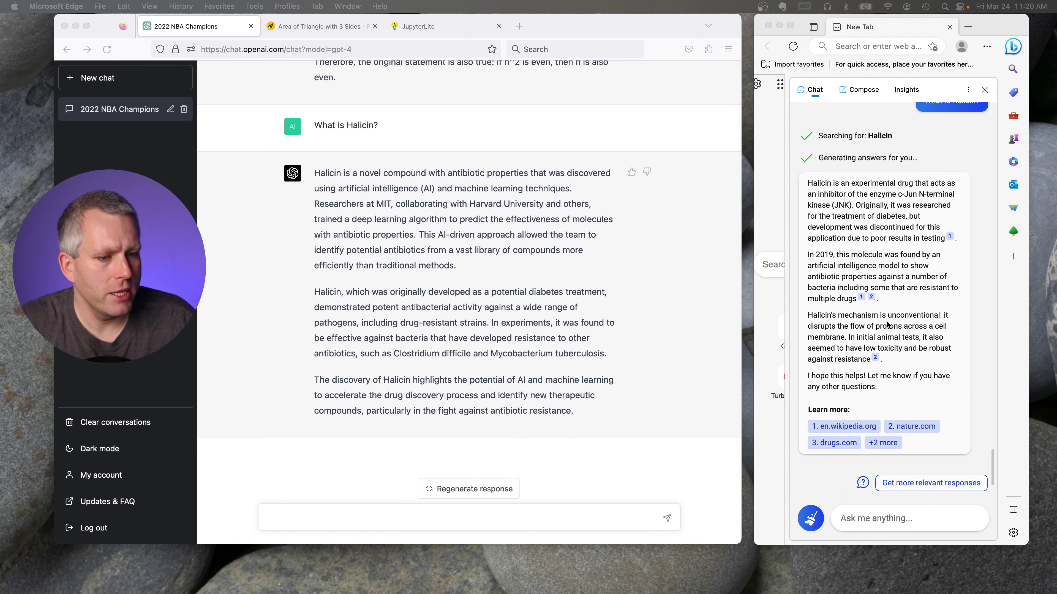
Bring Bing Chat's Halicin answer forward to compare it with GPT-4's
click(810, 317)
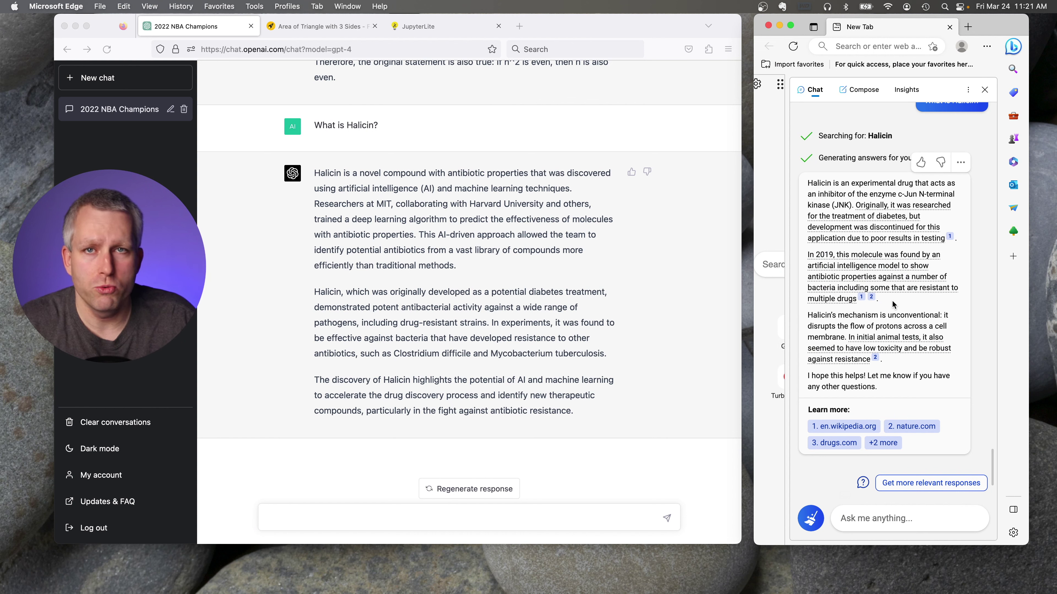
mouse_move(906, 278)
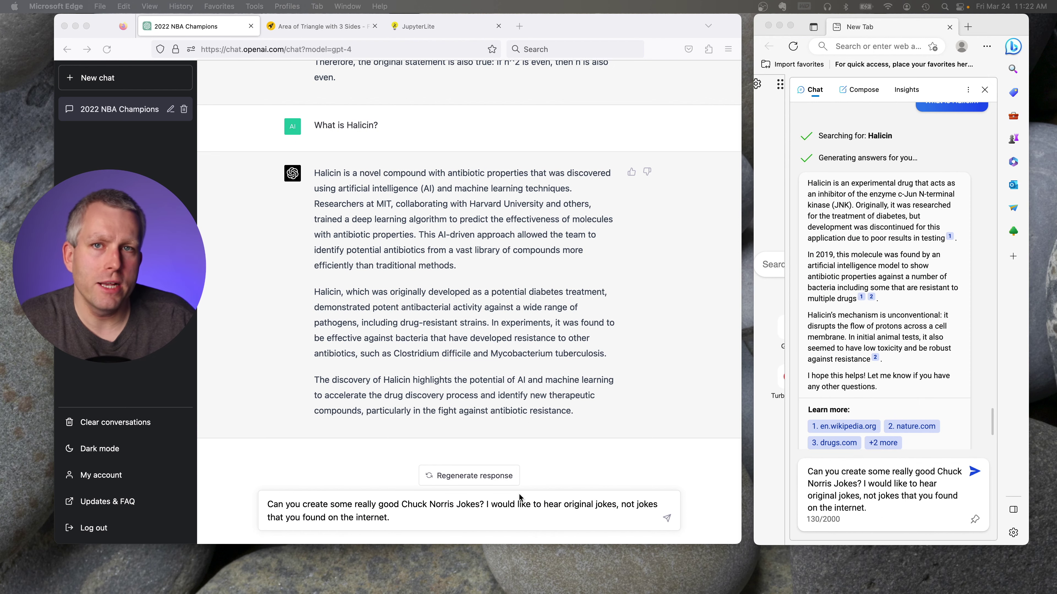
Send the original Chuck Norris jokes request to GPT-4
click(666, 518)
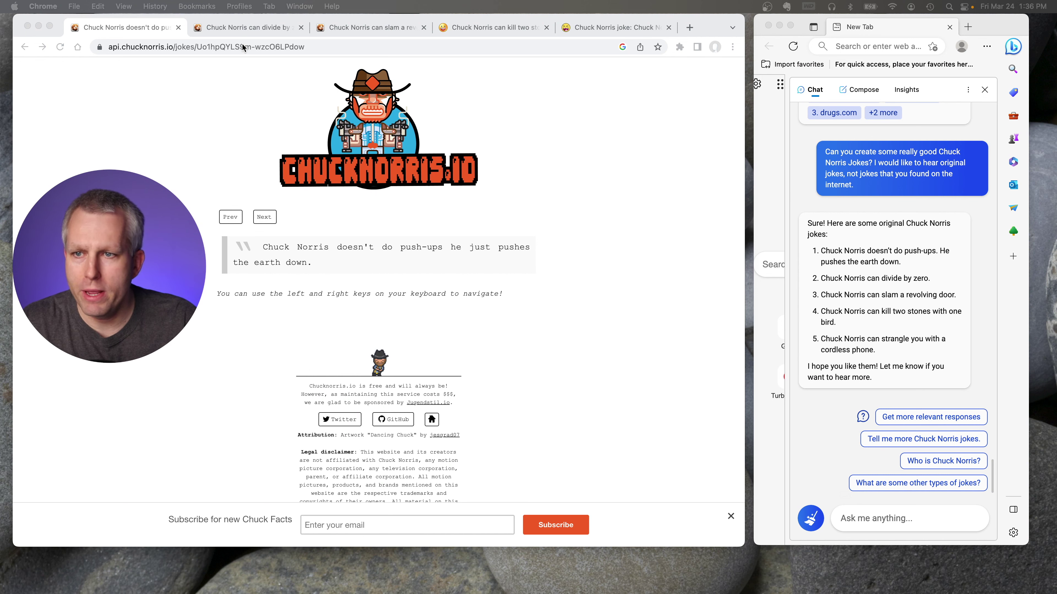
Page through Chrome tabs showing Bing's divide-by-zero, revolving door, two stones and cordless phone jokes online
click(326, 263)
key(ctrl+Tab)
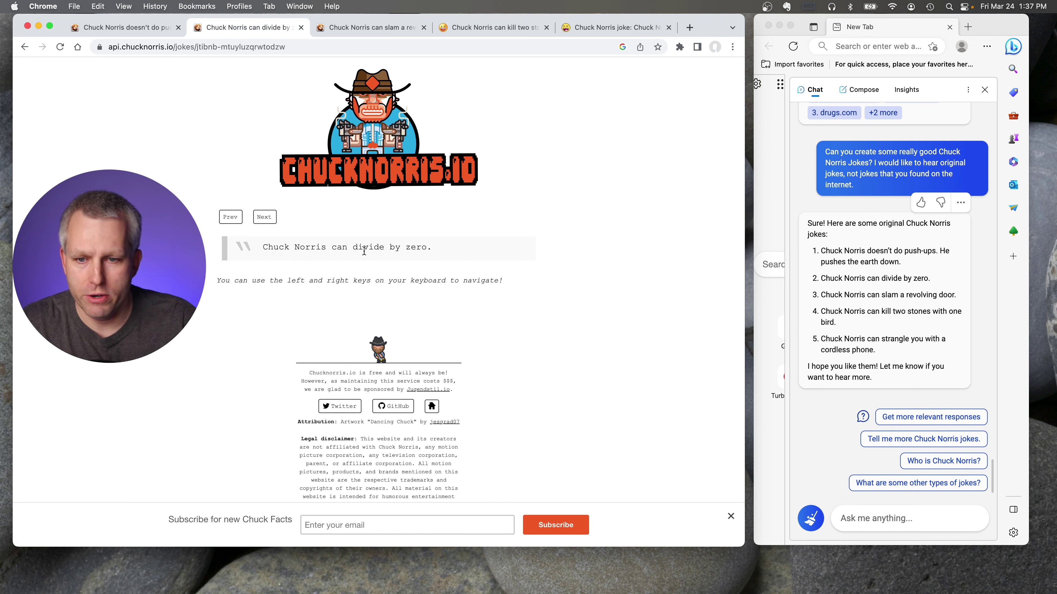
click(369, 29)
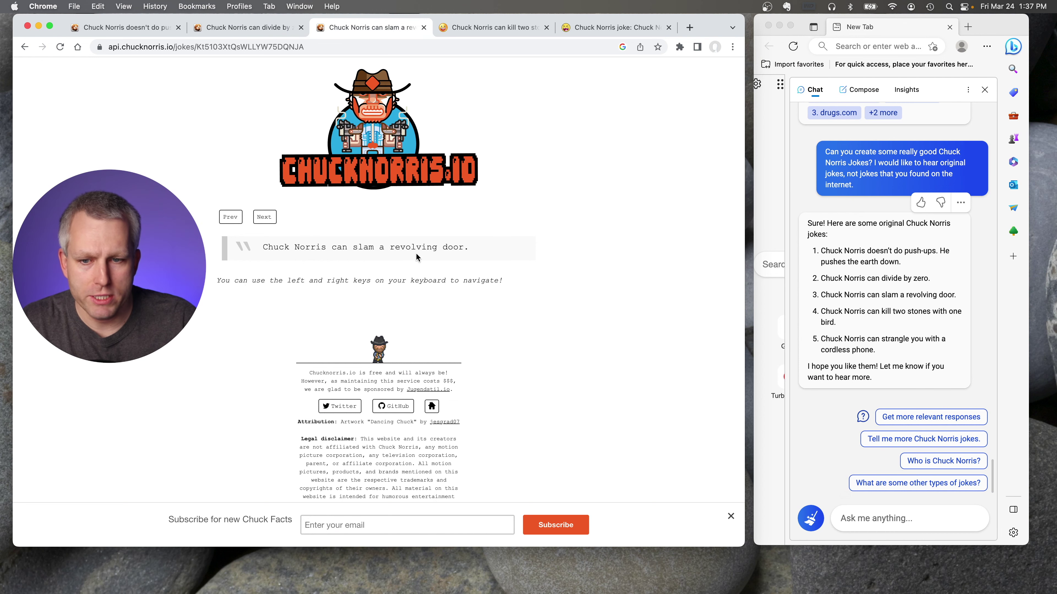
click(495, 28)
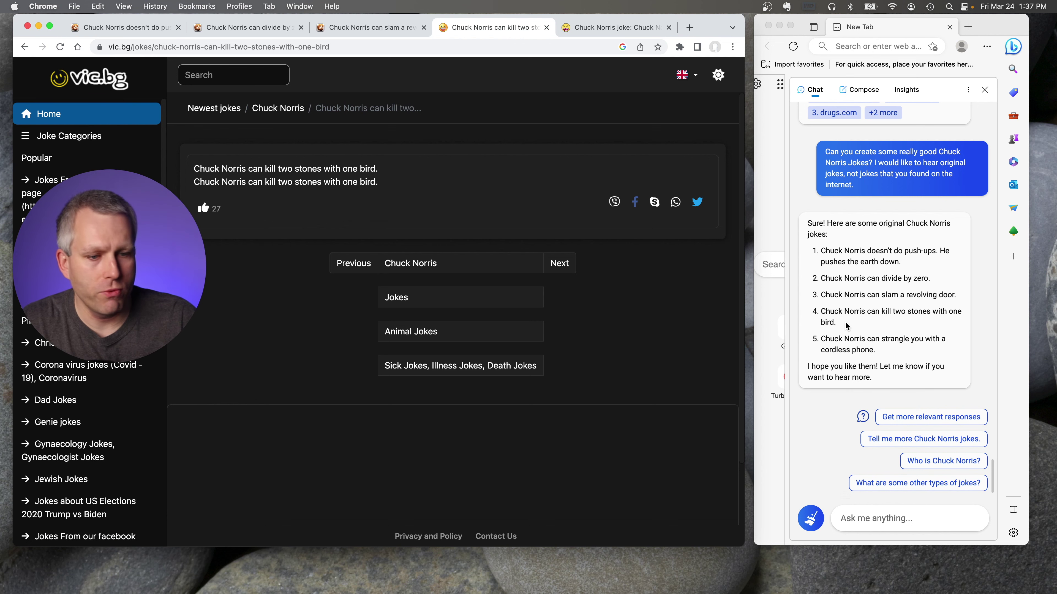
key(ctrl+Tab)
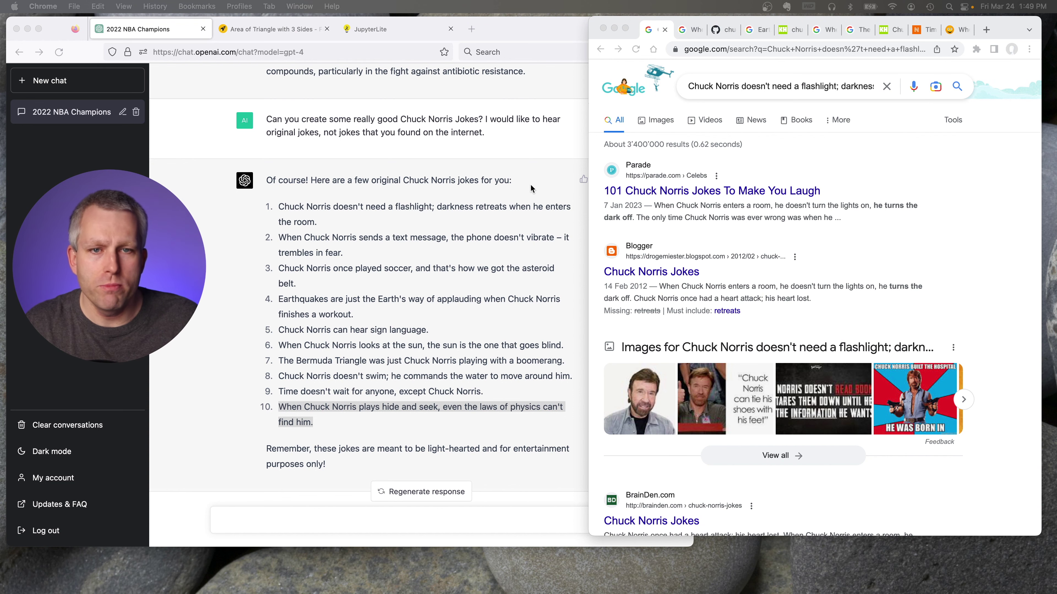
Check GPT-4's text-message, asteroid and earthquake jokes against Google results and a GitHub joke list
click(691, 31)
click(692, 31)
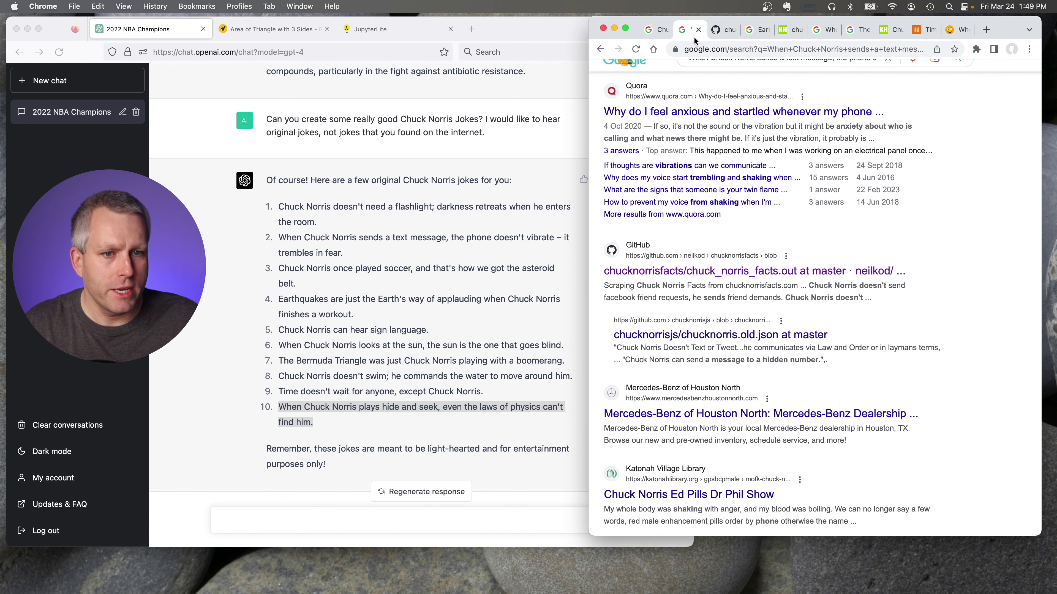
scroll(791, 188, down, 2)
scroll(792, 188, down, 2)
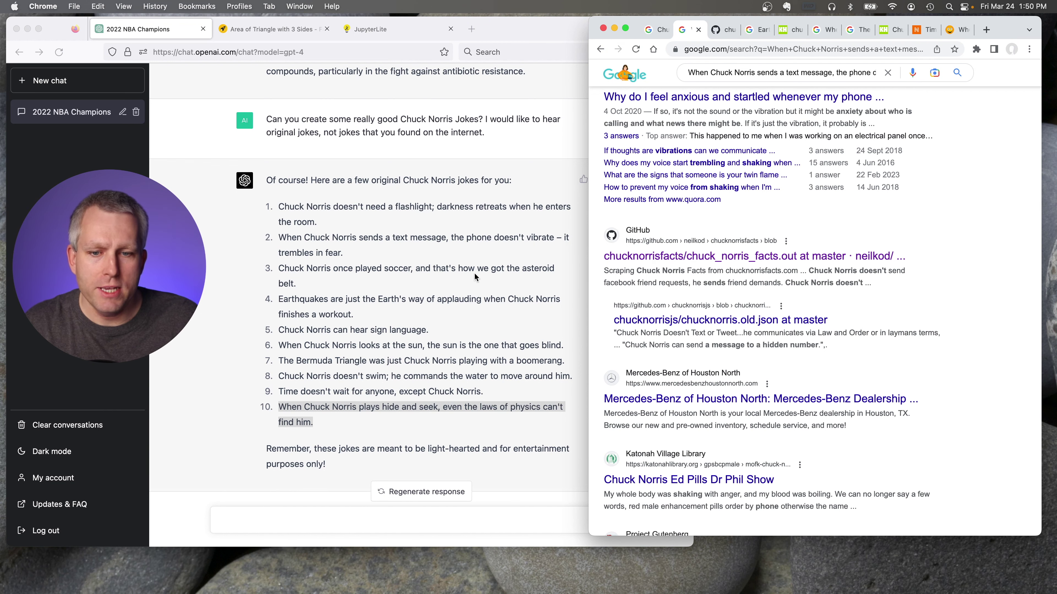
key(ctrl+Tab)
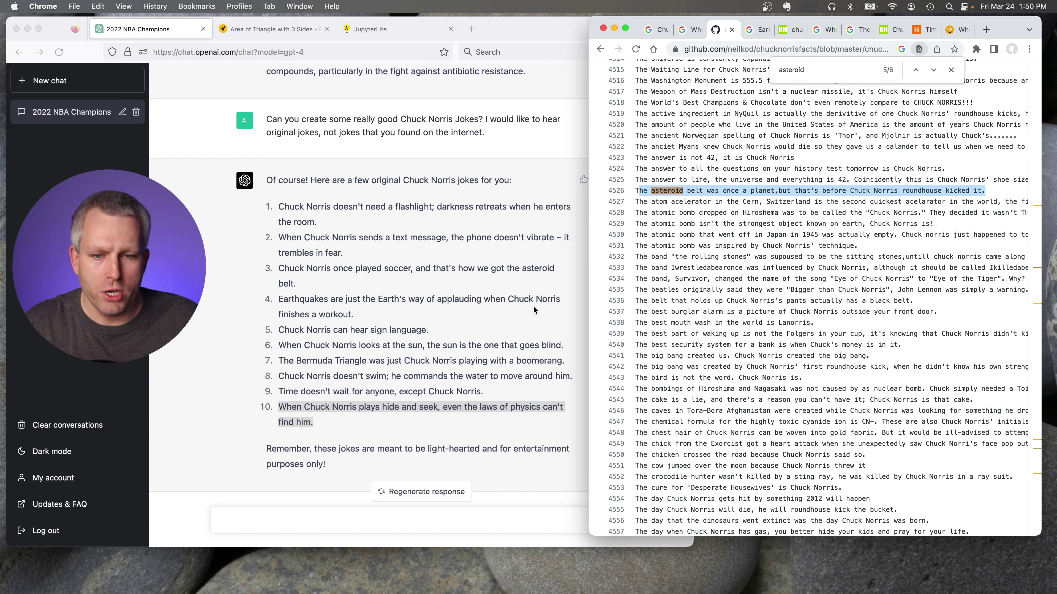
click(756, 29)
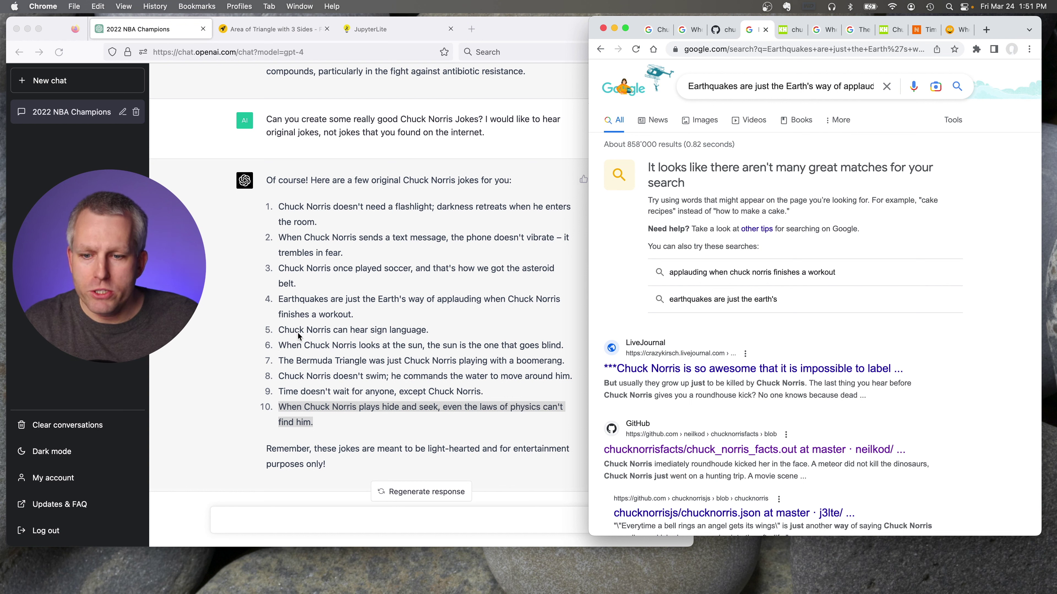
Highlight the matching sign language joke on Kickass Humor, then show search results for the sun joke
click(791, 30)
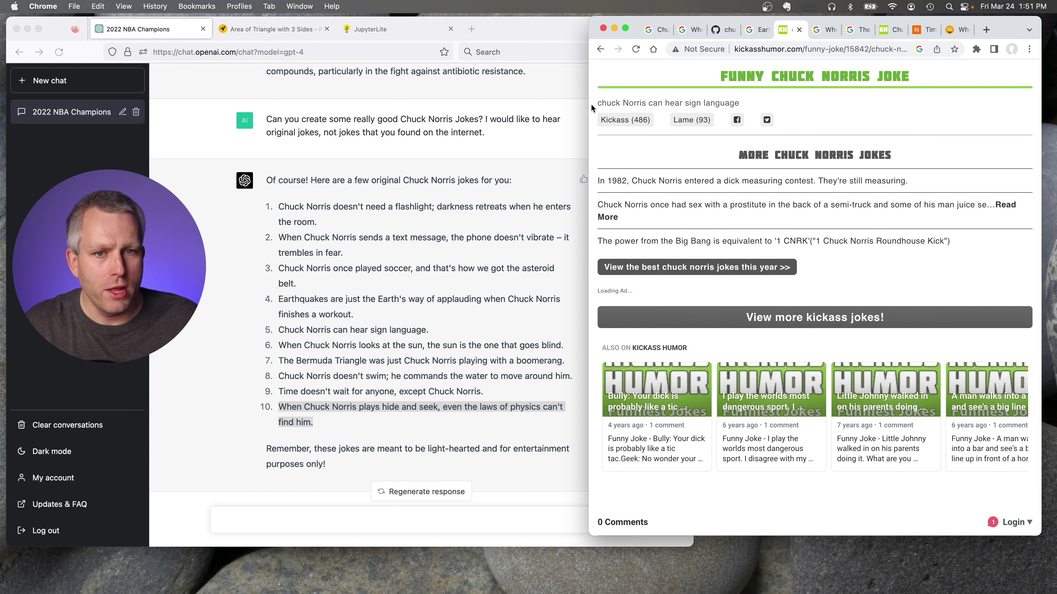
drag(595, 103, 767, 105)
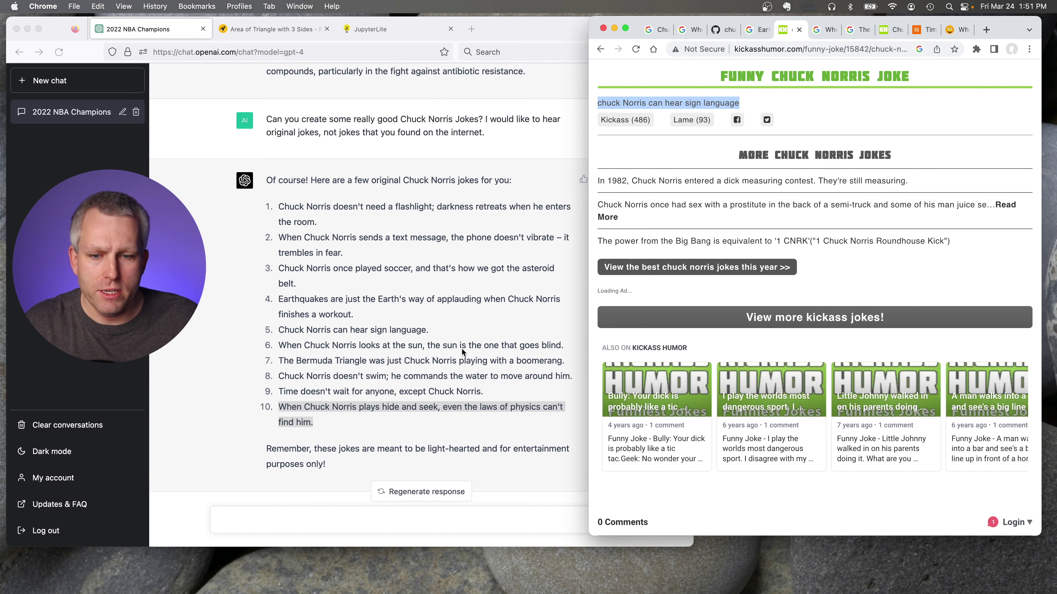
click(817, 29)
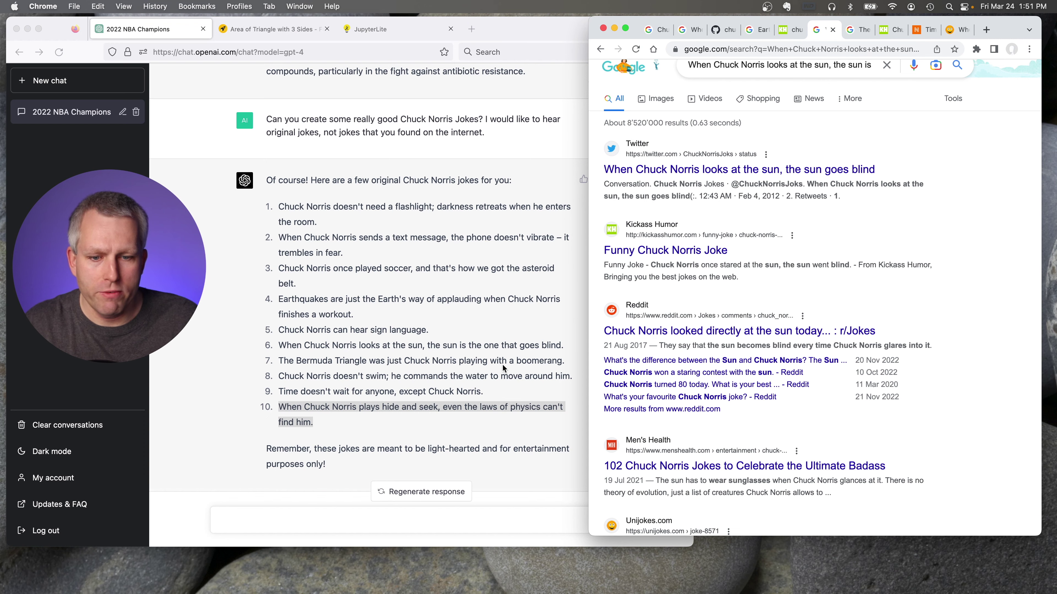
Show Bermuda Triangle search results and Kickass Humor's 'Chuck Norris beats the water into submission' swim joke
click(858, 29)
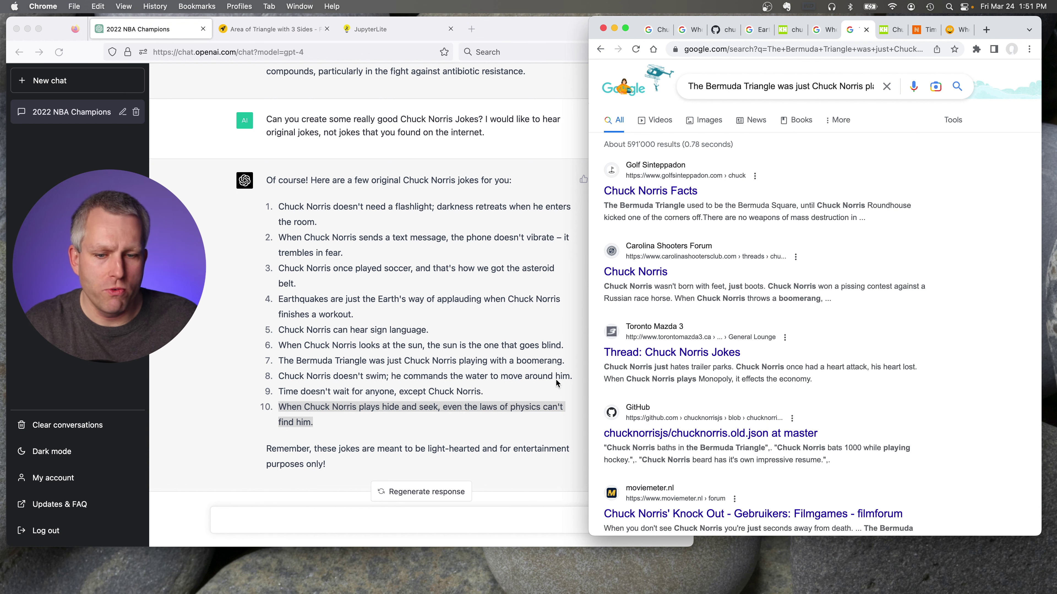
key(ctrl+Tab)
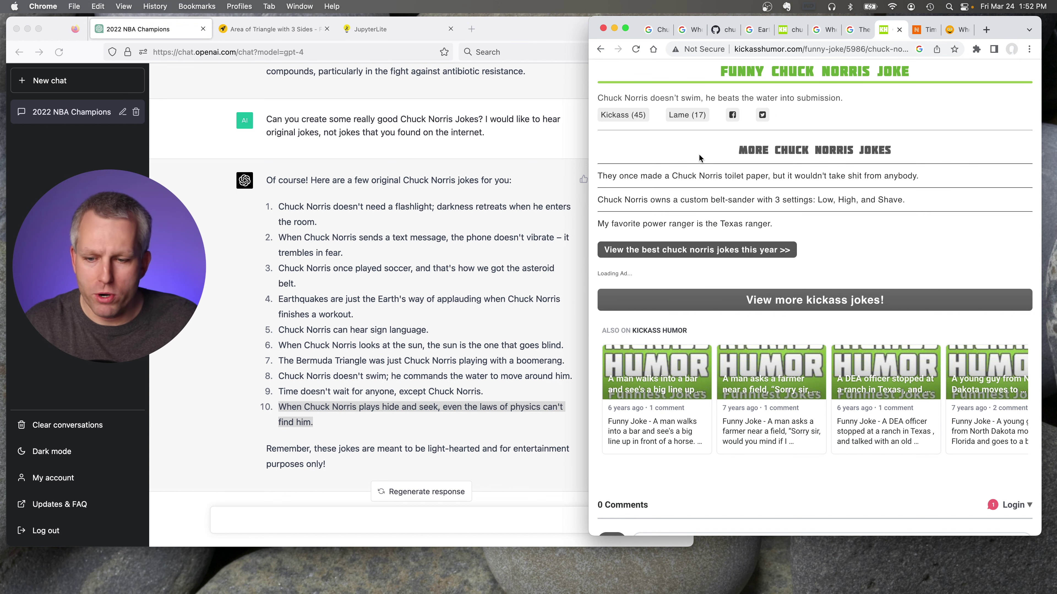
scroll(666, 188, down, 1)
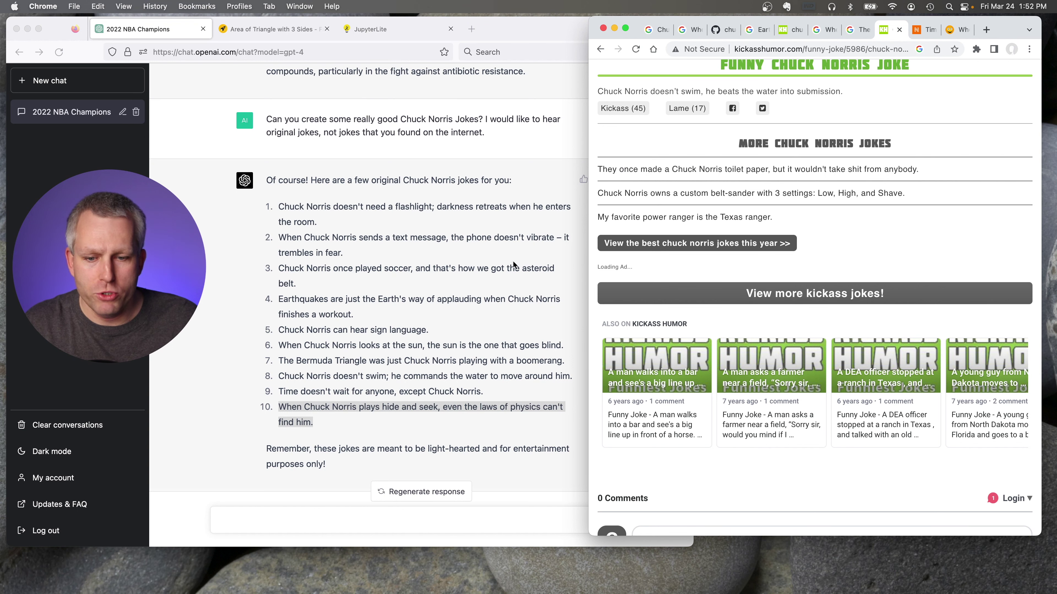
Show the Nostalgic Reads time-waits article and unijokes.com's Chuck Norris hide-and-seek joke beside ChatGPT
click(920, 29)
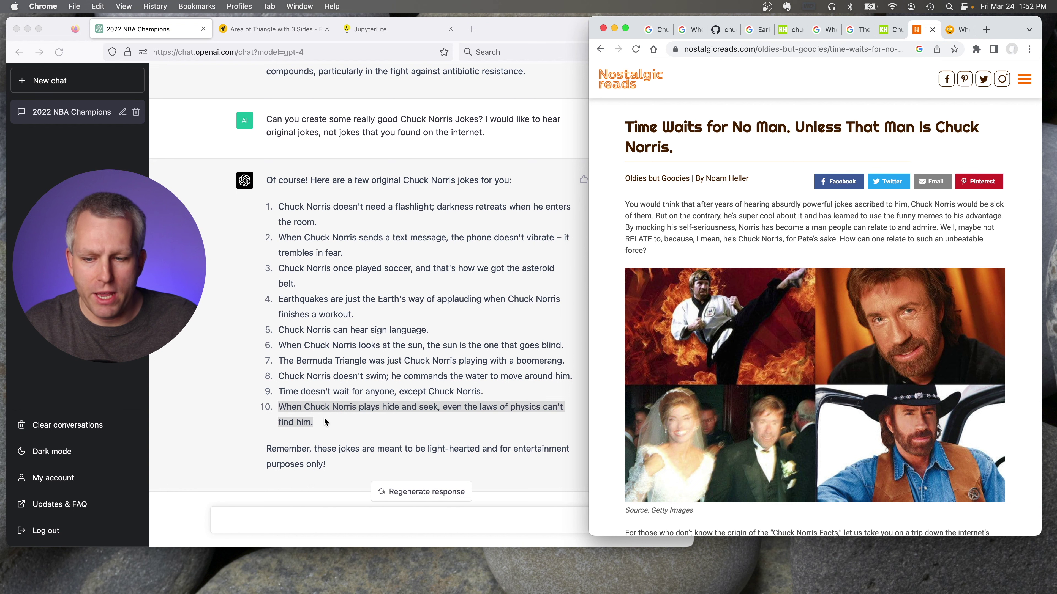
click(955, 34)
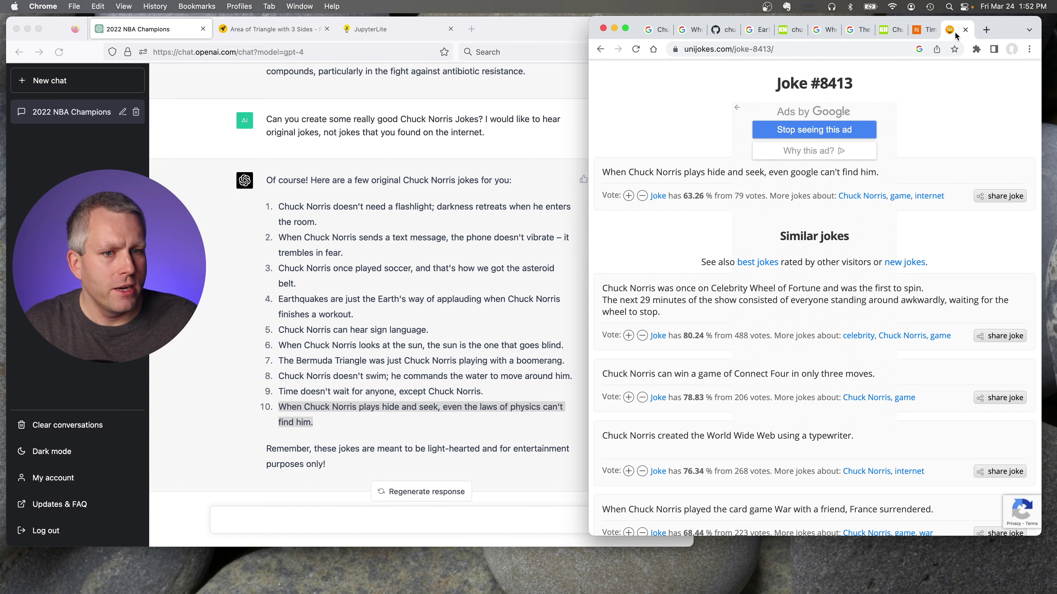